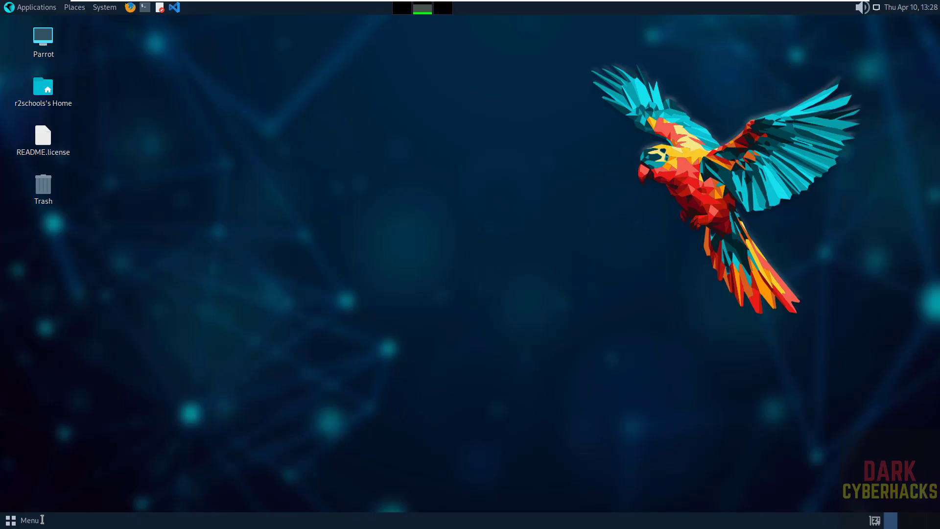
Open and then close the Parrot application menu on the desktop.
{"action": "left_click", "coordinate": [32, 522]}
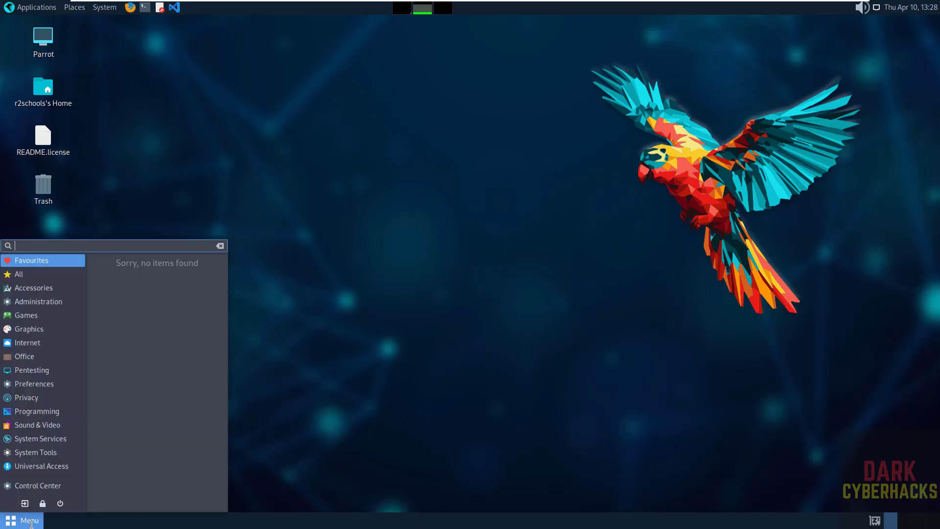
{"action": "left_click", "coordinate": [128, 205]}
Launch Firefox and load docs.docker.com.
{"action": "left_click", "coordinate": [130, 7]}
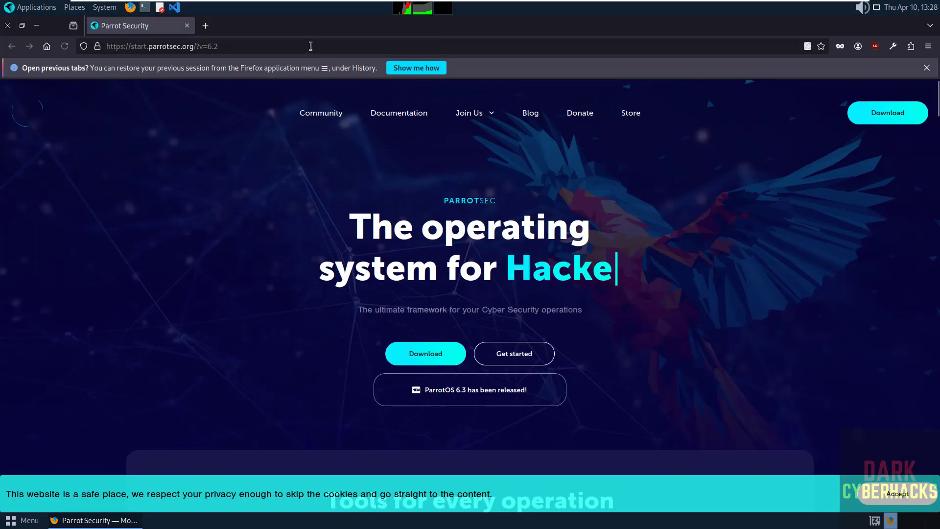
{"action": "left_click", "coordinate": [310, 47]}
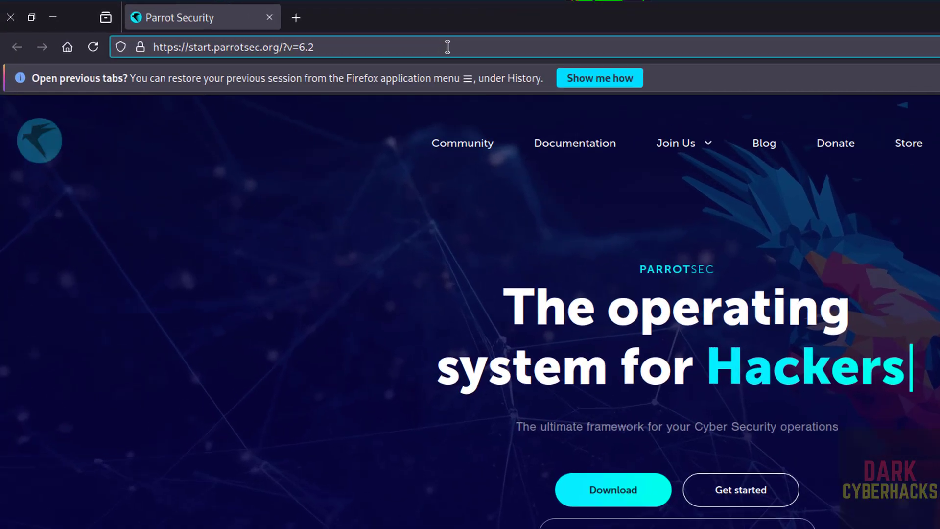
{"action": "key", "text": "ctrl+a"}
{"action": "type", "text": "docke"}
{"action": "key", "text": "BackSpace"}
{"action": "type", "text": "s."}
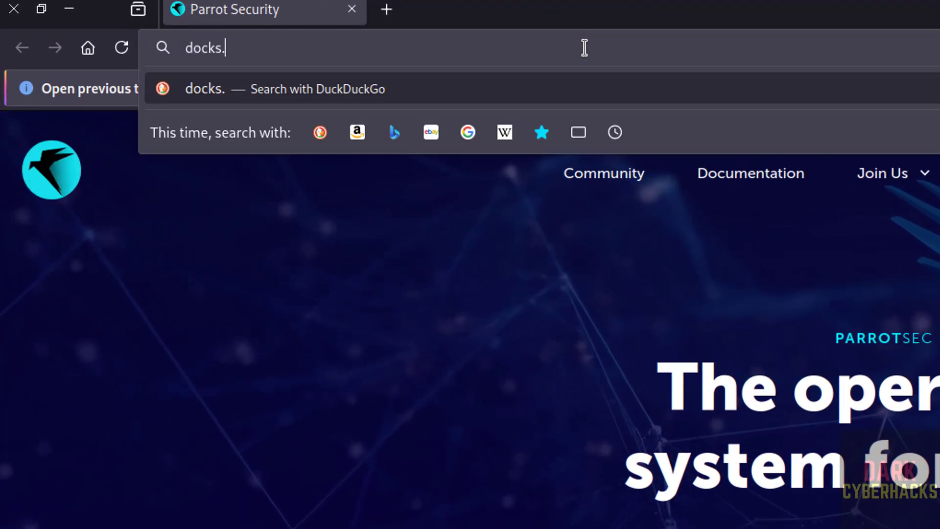
{"action": "type", "text": "docker.com"}
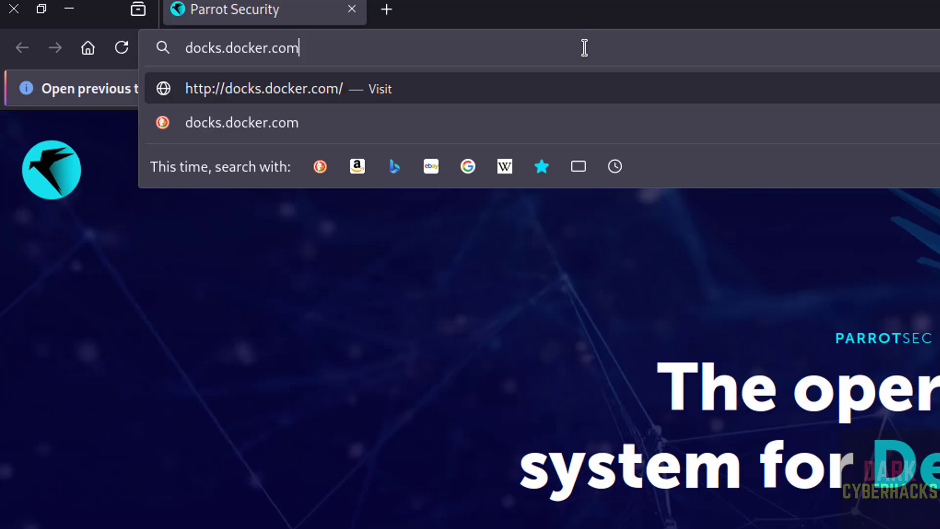
{"action": "key", "text": "Return"}
Navigate to Manuals > Docker Engine > Install in the docs.
{"action": "left_click", "coordinate": [393, 98]}
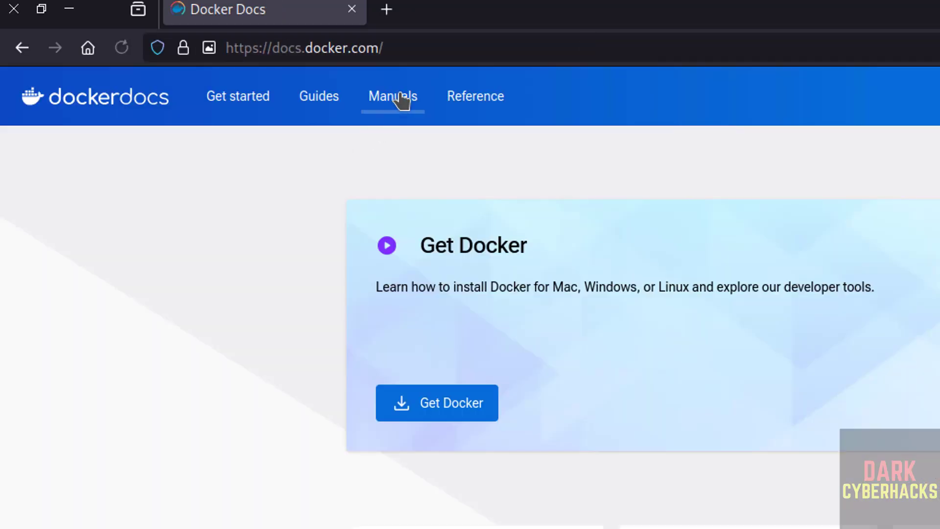
{"action": "left_click", "coordinate": [99, 247]}
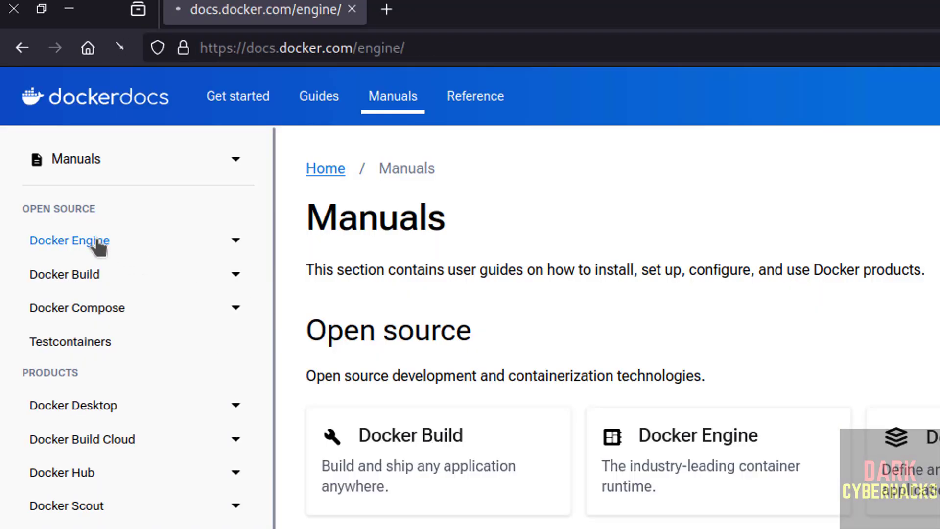
{"action": "left_click", "coordinate": [67, 276]}
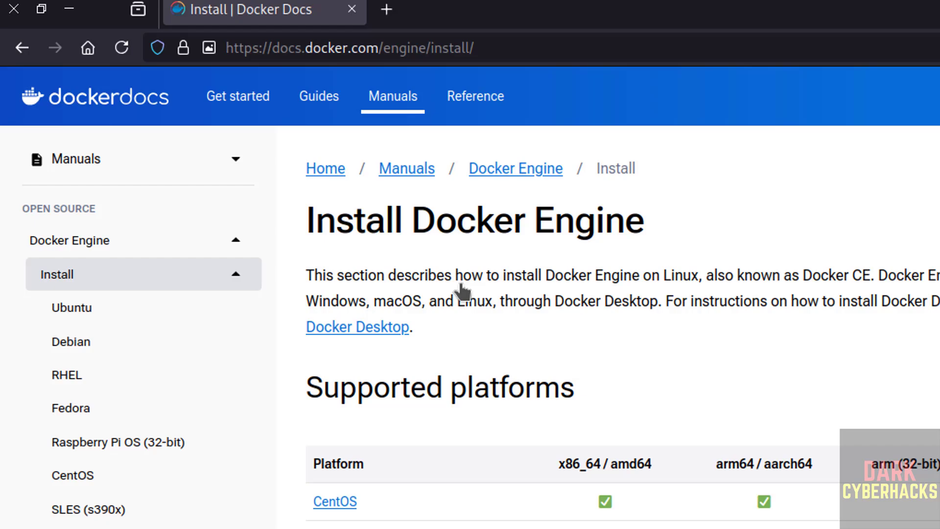
Run more /etc/os-release in a new terminal to confirm Parrot Security 6.3, then clear.
{"action": "key", "text": "ctrl+alt+t"}
{"action": "type", "text": "mor"}
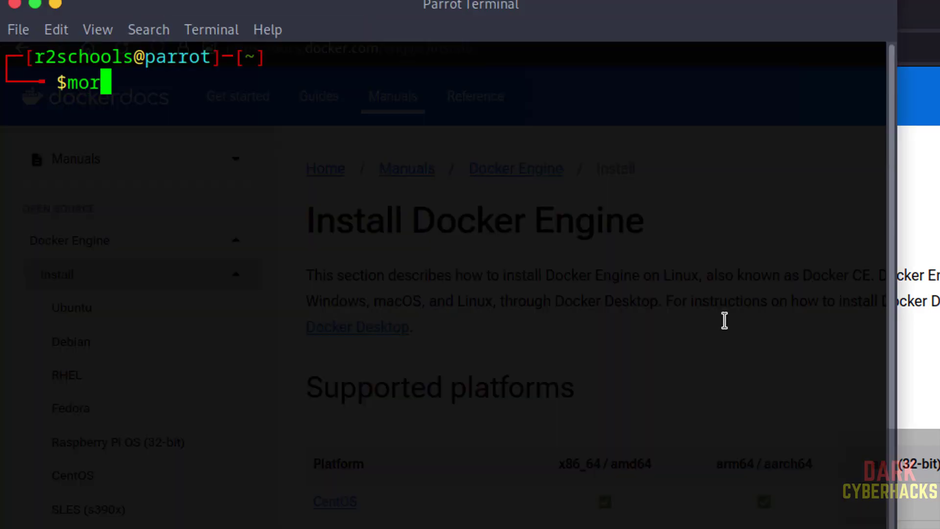
{"action": "type", "text": "e /etc/o"}
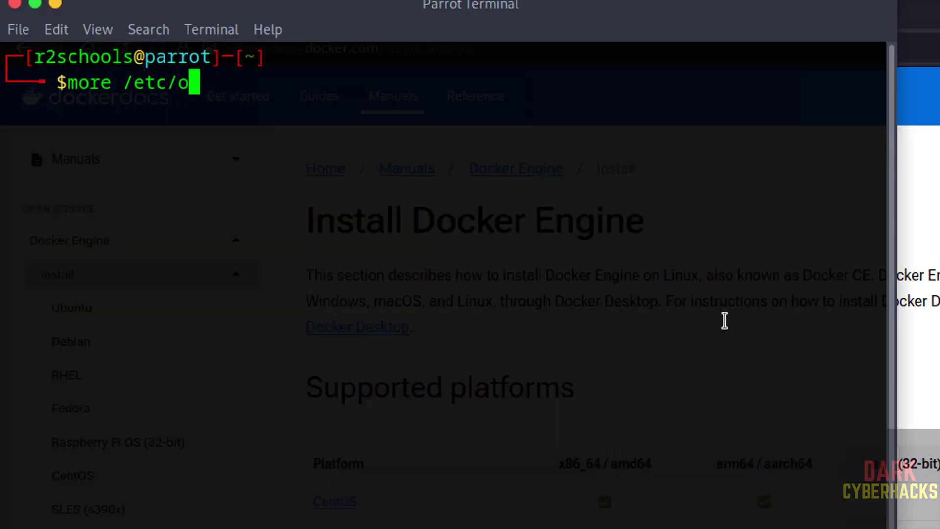
{"action": "type", "text": "s"}
{"action": "key", "text": "Tab"}
{"action": "key", "text": "Return"}
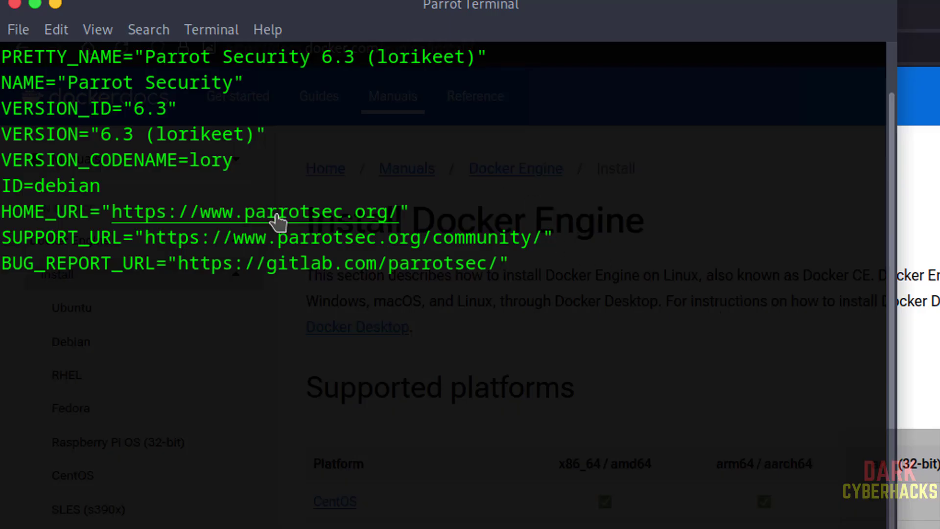
{"action": "key", "text": "Return"}
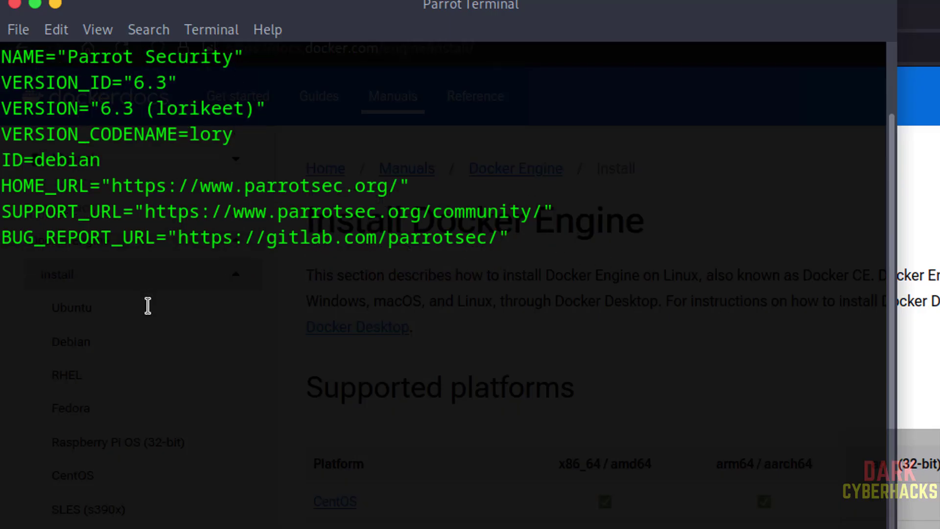
Hide the terminal and open the Debian installation guide in Docker Docs.
{"action": "key", "text": "ctrl+l"}
{"action": "key", "text": "alt+Tab"}
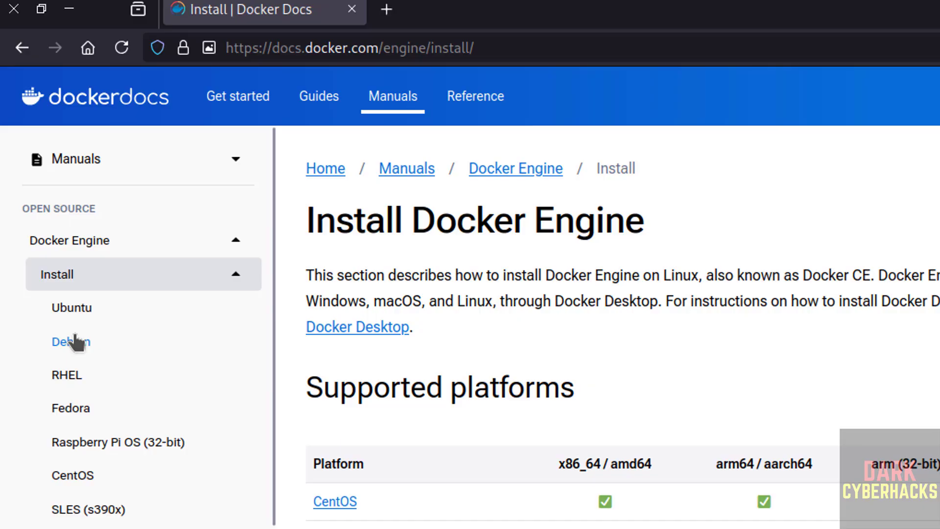
{"action": "left_click", "coordinate": [75, 341]}
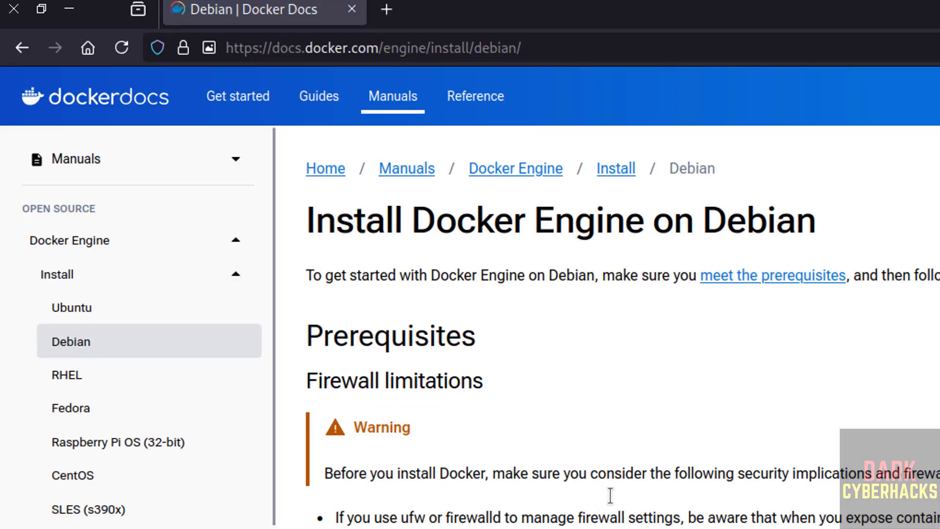
{"action": "scroll", "coordinate": [628, 444], "scroll_direction": "down", "scroll_amount": 2}
{"action": "scroll", "coordinate": [628, 443], "scroll_direction": "down", "scroll_amount": 3}
{"action": "scroll", "coordinate": [628, 443], "scroll_direction": "down", "scroll_amount": 3}
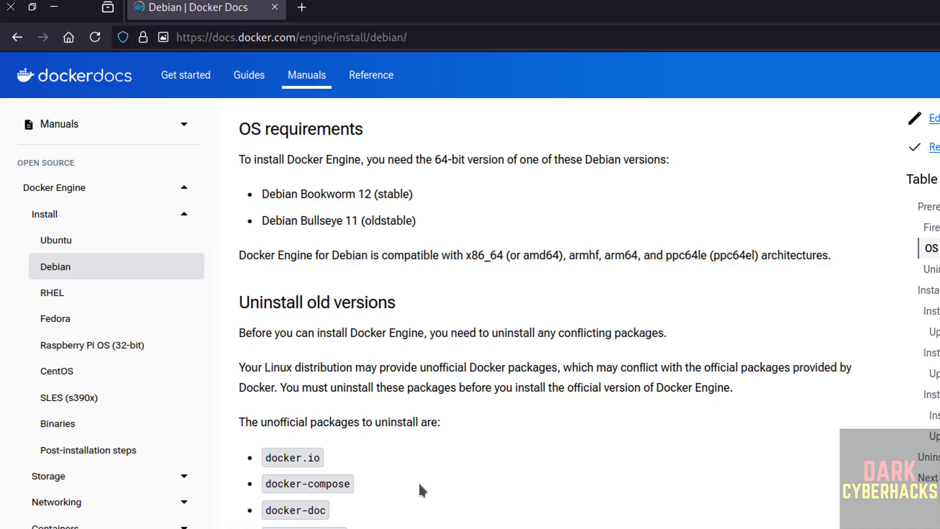
{"action": "scroll", "coordinate": [420, 488], "scroll_direction": "down", "scroll_amount": 2}
{"action": "scroll", "coordinate": [421, 488], "scroll_direction": "down", "scroll_amount": 3}
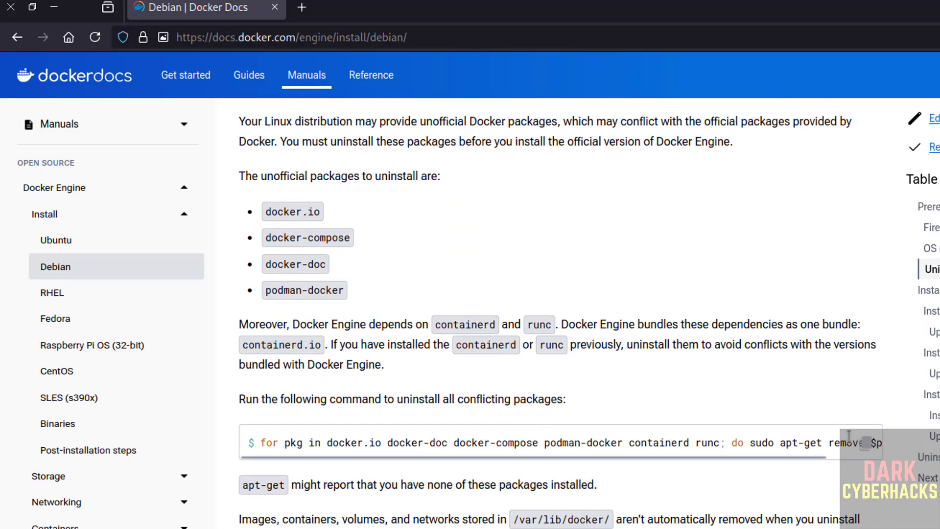
Paste and run the uninstall loop with sudo, confirming docker-compose removal, then clear.
{"action": "key", "text": "ctrl+alt+t"}
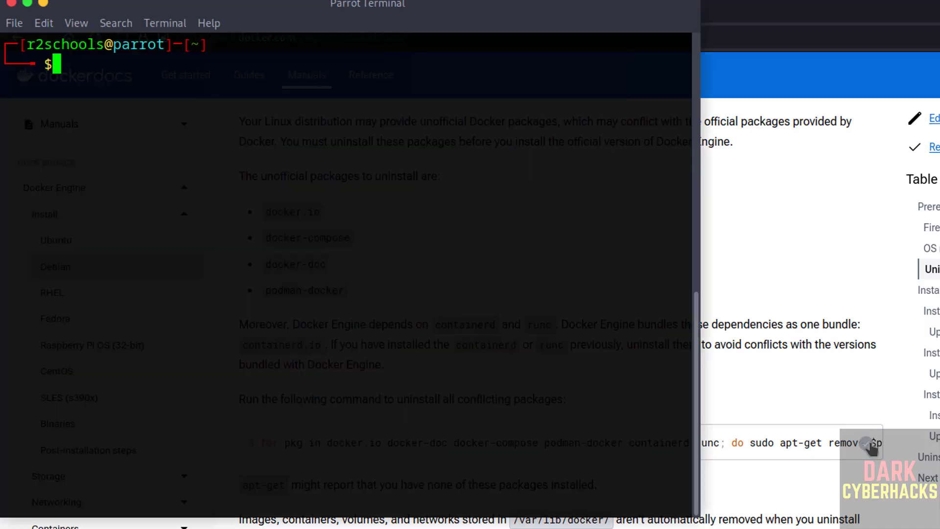
{"action": "right_click", "coordinate": [306, 219]}
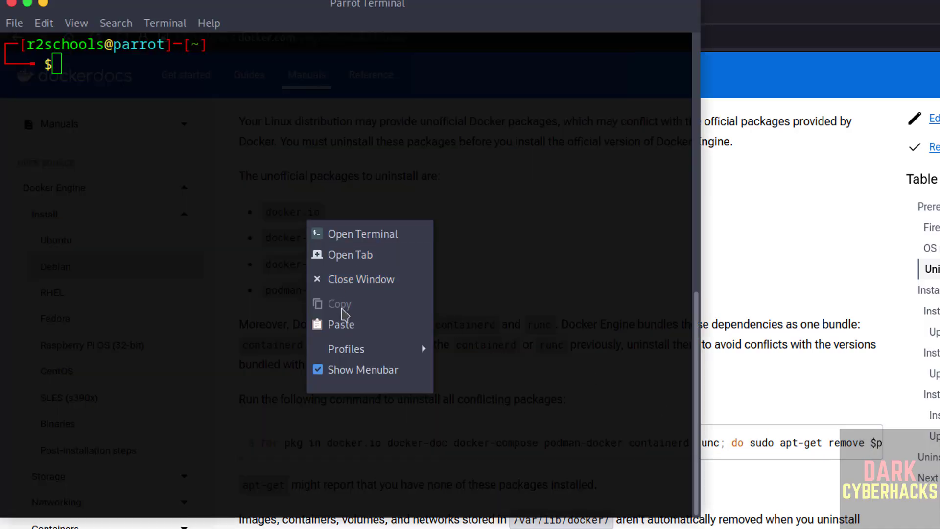
{"action": "left_click", "coordinate": [344, 324]}
{"action": "key", "text": "Return"}
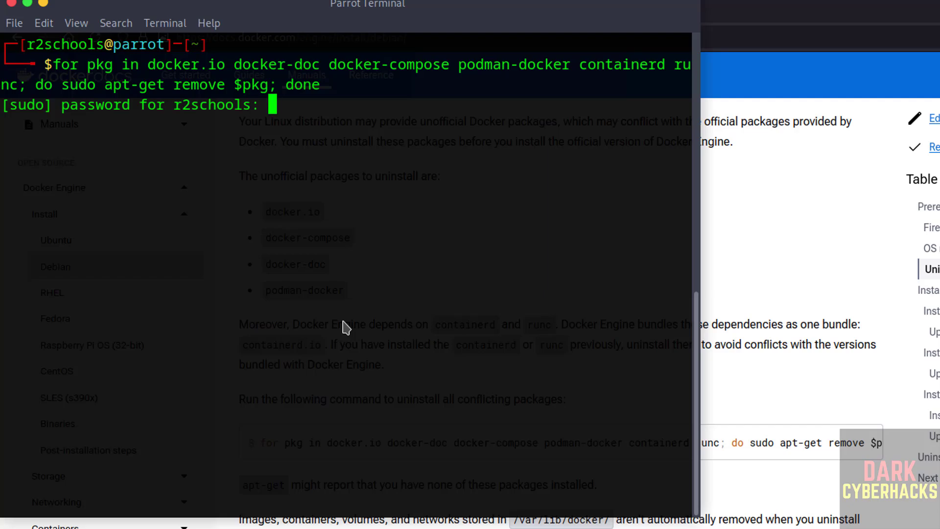
{"action": "key", "text": "Return"}
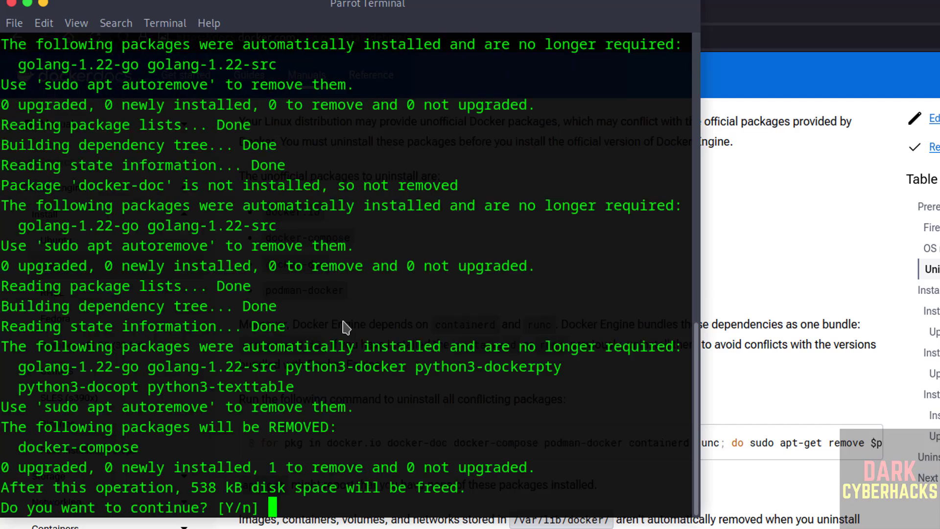
{"action": "type", "text": "y"}
{"action": "key", "text": "Return"}
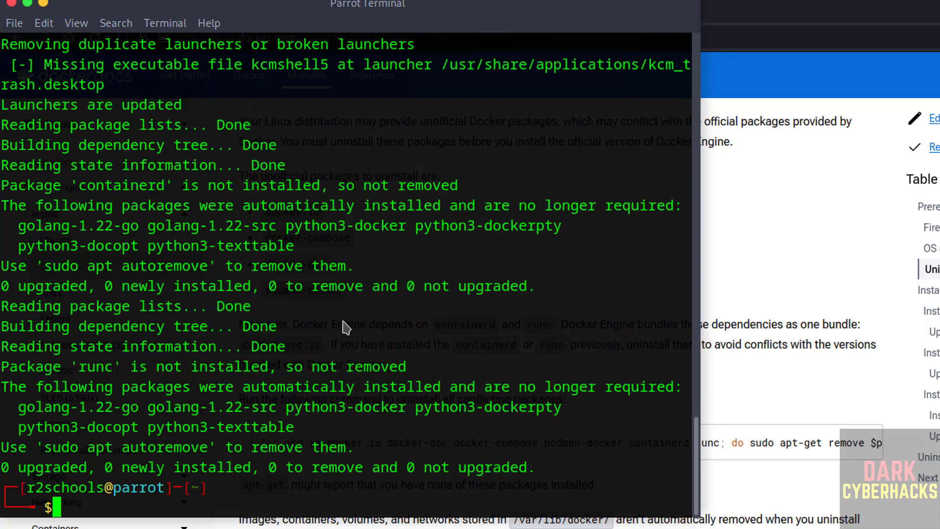
{"action": "key", "text": "ctrl+l"}
Return to the Debian guide's 'Install using the apt repository' section.
{"action": "key", "text": "alt+Tab"}
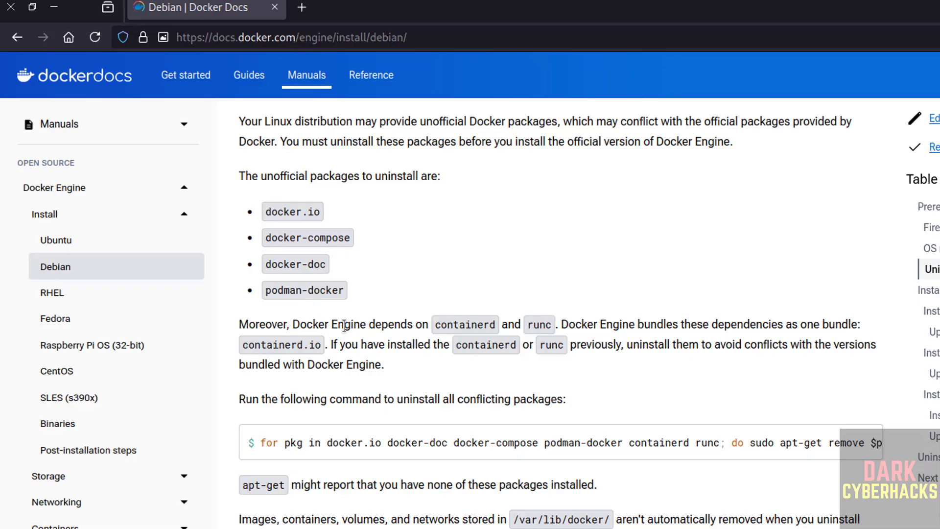
{"action": "scroll", "coordinate": [548, 314], "scroll_direction": "down", "scroll_amount": 2}
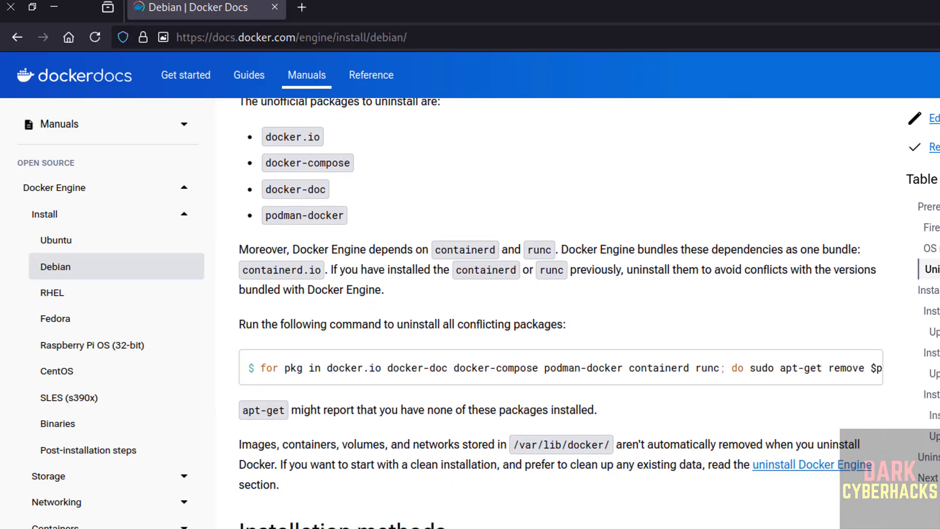
{"action": "scroll", "coordinate": [549, 313], "scroll_direction": "down", "scroll_amount": 2}
{"action": "scroll", "coordinate": [549, 314], "scroll_direction": "down", "scroll_amount": 4}
{"action": "scroll", "coordinate": [549, 314], "scroll_direction": "down", "scroll_amount": 1}
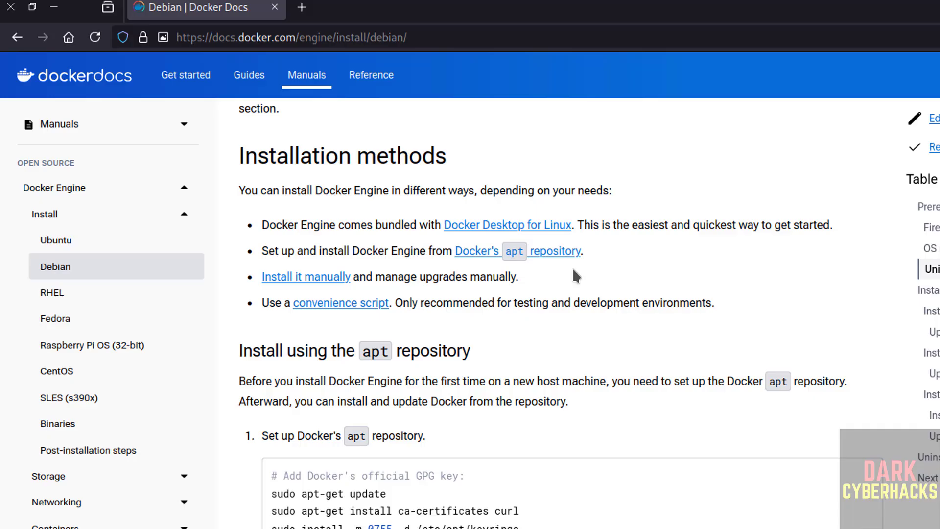
{"action": "scroll", "coordinate": [574, 275], "scroll_direction": "down", "scroll_amount": 2}
{"action": "scroll", "coordinate": [574, 275], "scroll_direction": "down", "scroll_amount": 1}
{"action": "scroll", "coordinate": [574, 276], "scroll_direction": "down", "scroll_amount": 1}
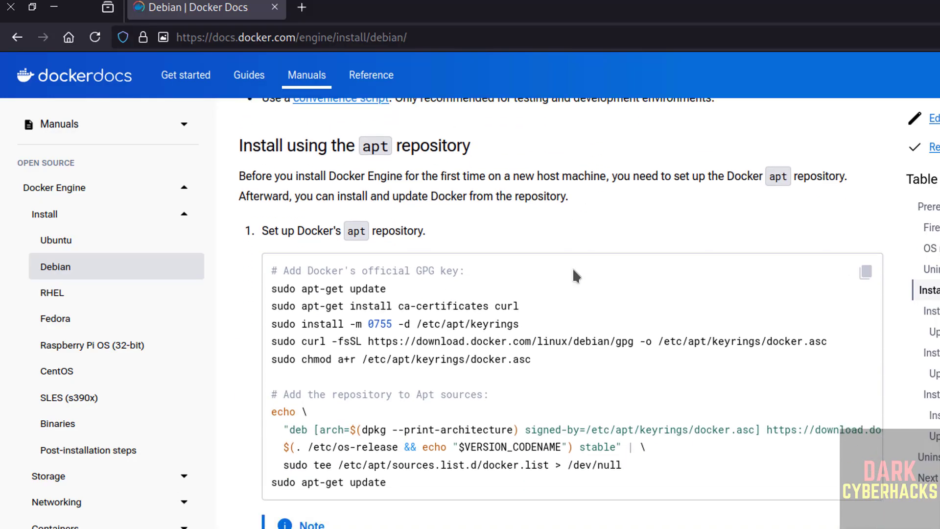
{"action": "mouse_move", "coordinate": [301, 287]}
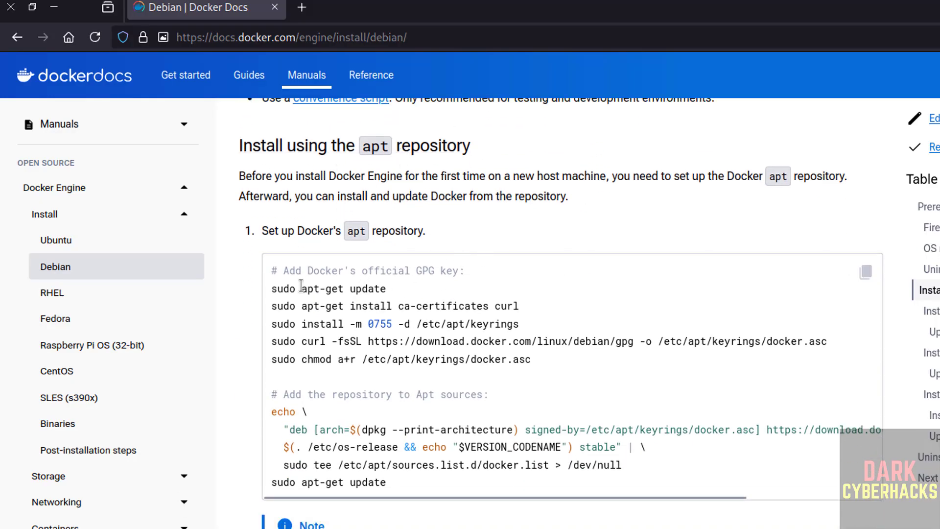
Run sudo apt-get update in a new terminal, then clear it and return to the docs.
{"action": "key", "text": "ctrl+alt+t"}
{"action": "type", "text": "sud"}
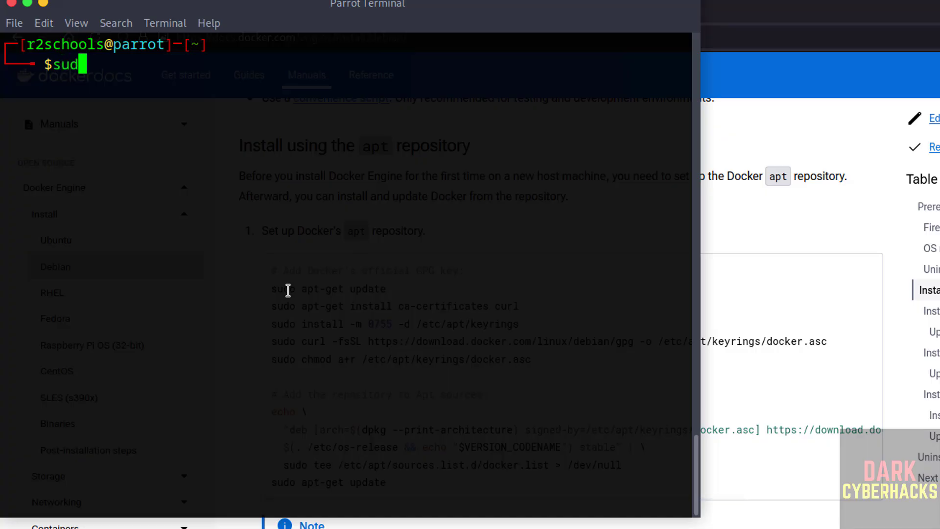
{"action": "type", "text": "o apt-get"}
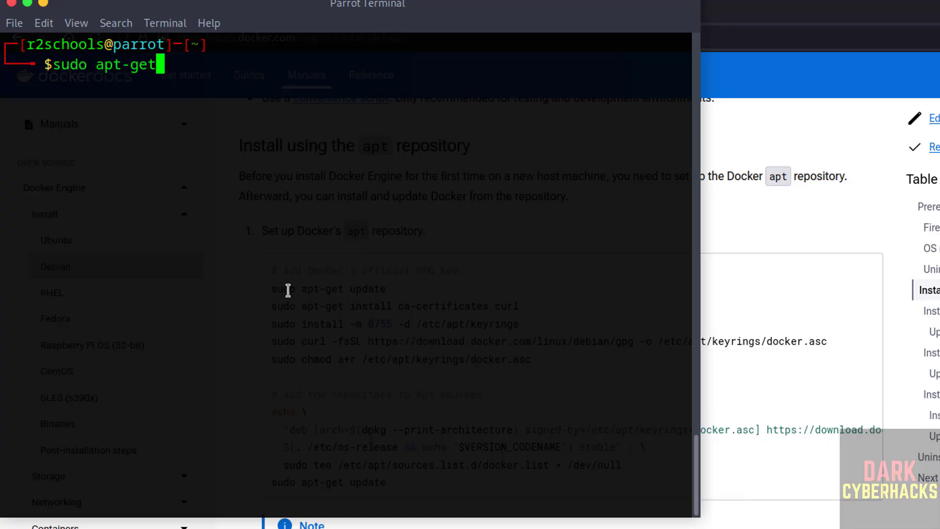
{"action": "type", "text": " update"}
{"action": "key", "text": "Return"}
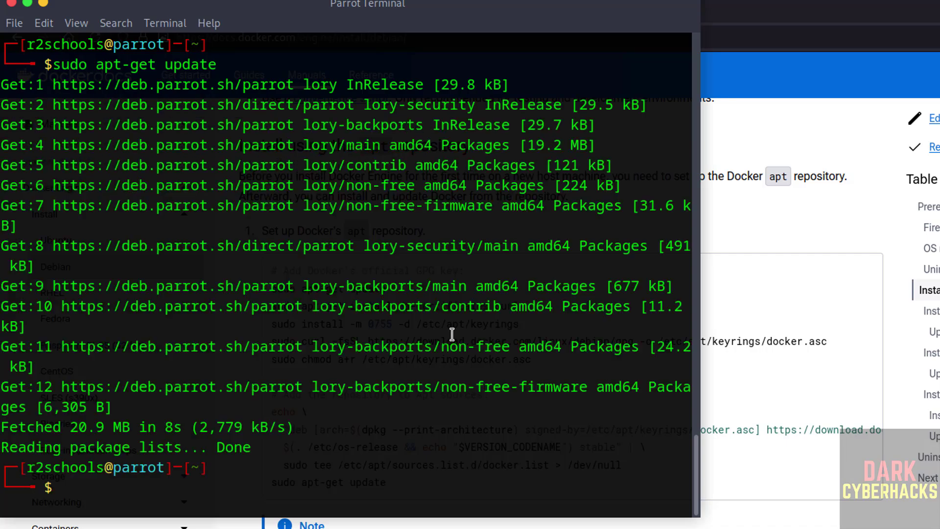
{"action": "key", "text": "ctrl+l"}
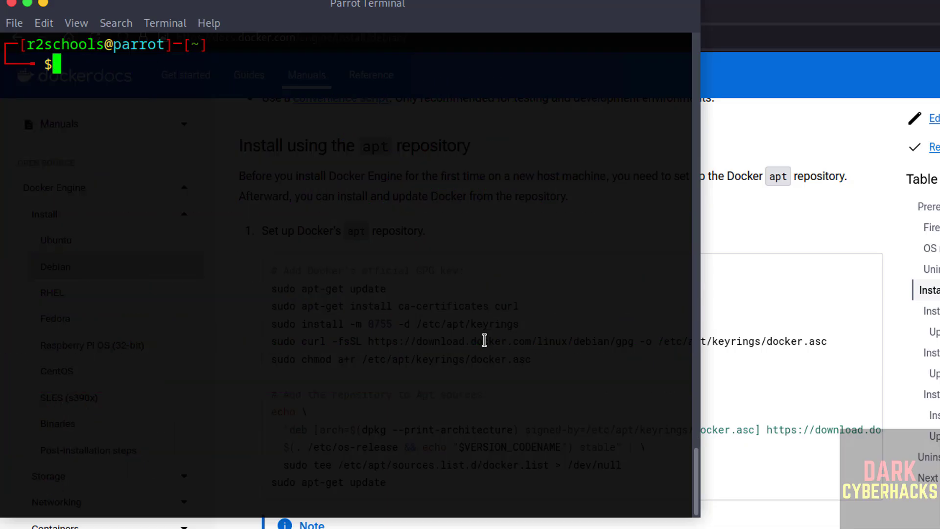
{"action": "key", "text": "alt+Tab"}
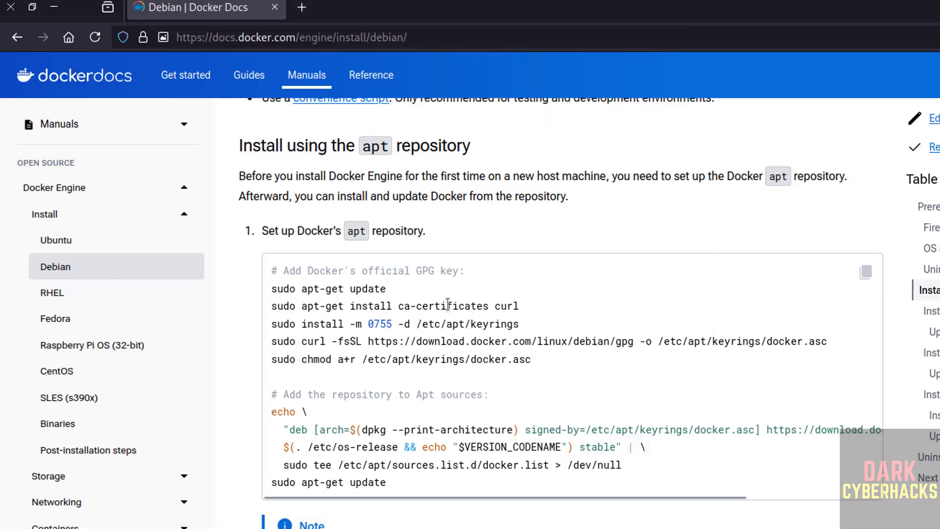
Install ca-certificates and curl using the docs' apt-get install command.
{"action": "triple_click", "coordinate": [448, 306]}
{"action": "key", "text": "alt+Tab"}
{"action": "right_click", "coordinate": [448, 308]}
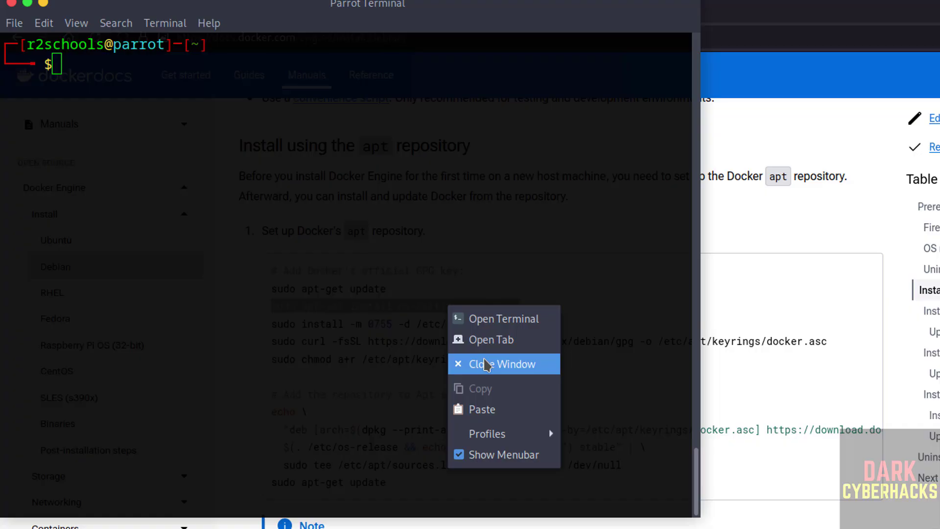
{"action": "left_click", "coordinate": [483, 409]}
{"action": "key", "text": "Return"}
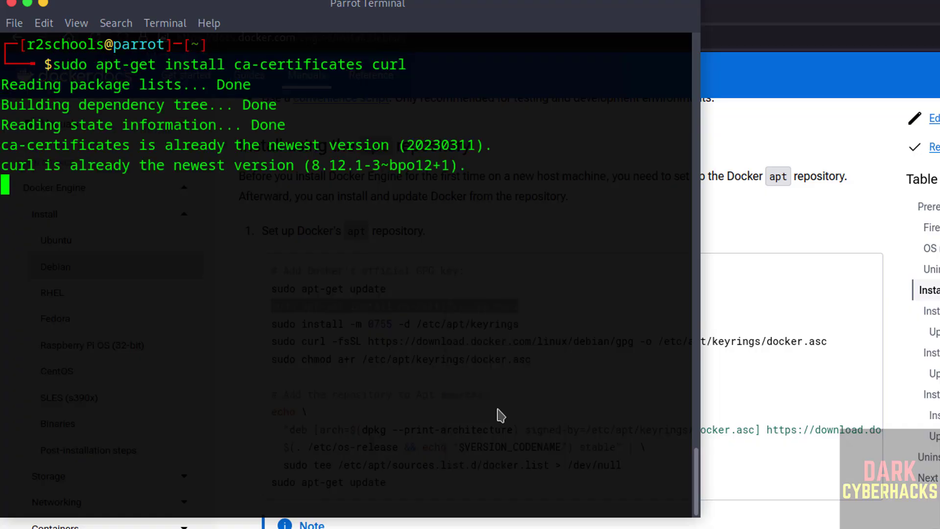
{"action": "key", "text": "alt+Tab"}
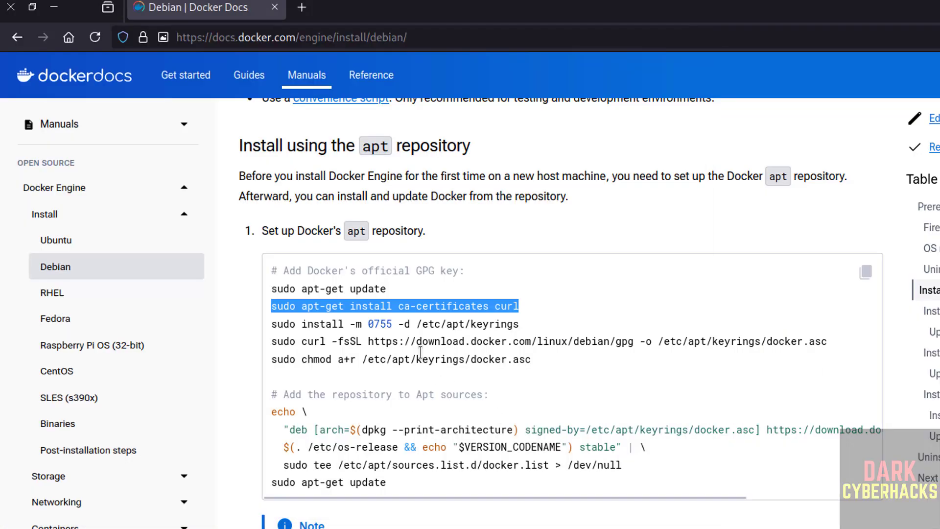
Create the /etc/apt/keyrings folder with mode 0755 using the docs' install command.
{"action": "triple_click", "coordinate": [345, 324]}
{"action": "left_click", "coordinate": [346, 323]}
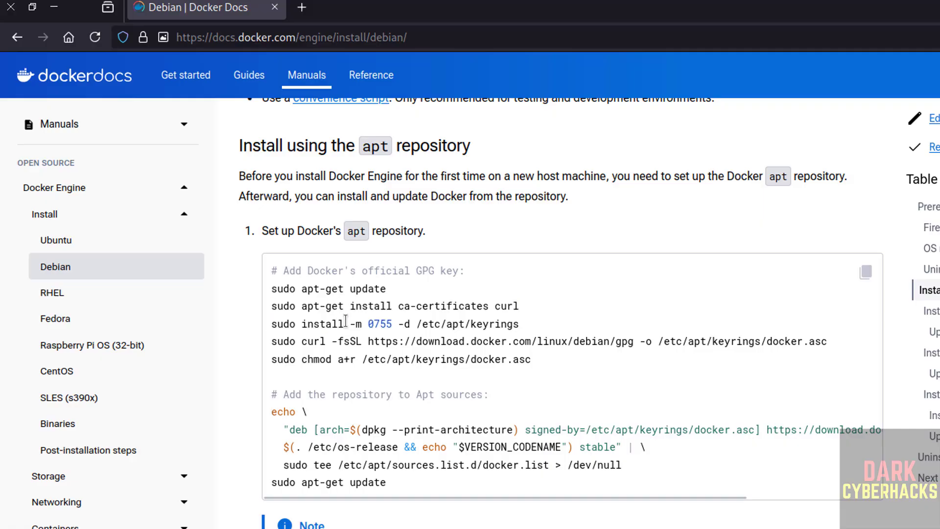
{"action": "triple_click", "coordinate": [345, 324]}
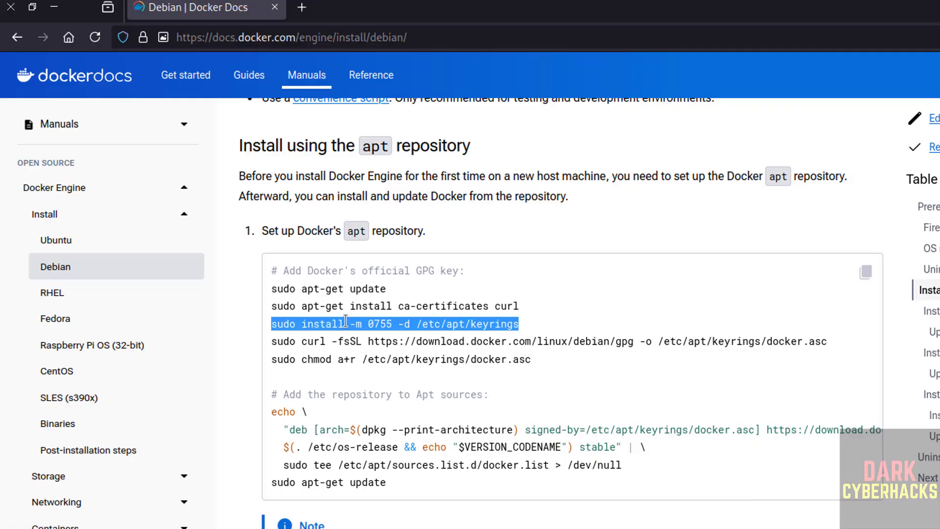
{"action": "key", "text": "alt+Tab"}
{"action": "right_click", "coordinate": [345, 323]}
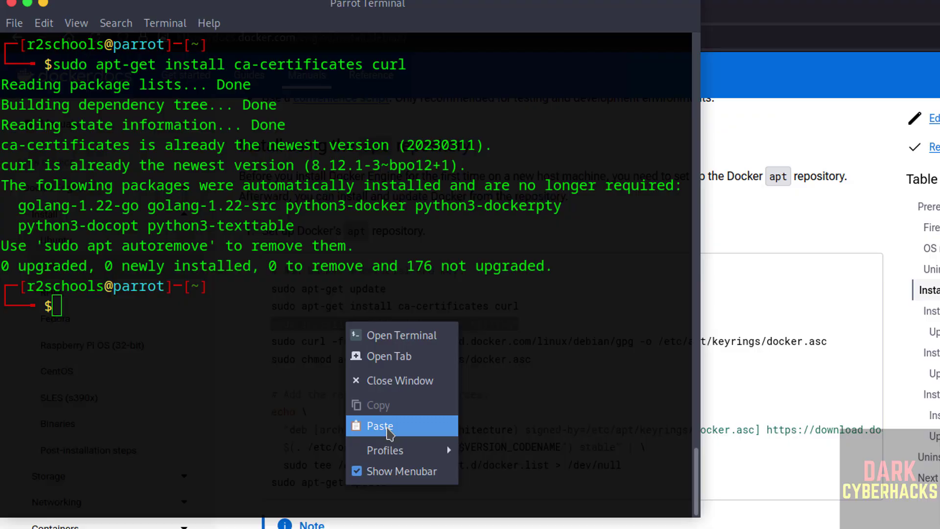
{"action": "left_click", "coordinate": [386, 428]}
{"action": "key", "text": "Return"}
{"action": "key", "text": "alt+Tab"}
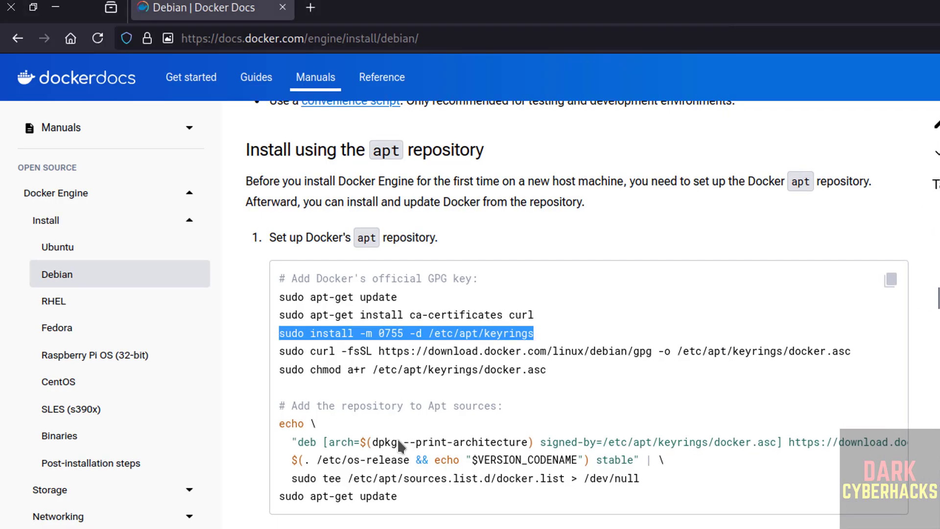
Download Docker's GPG key into /etc/apt/keyrings with the docs' curl command.
{"action": "triple_click", "coordinate": [391, 351]}
{"action": "key", "text": "alt+Tab"}
{"action": "right_click", "coordinate": [391, 350]}
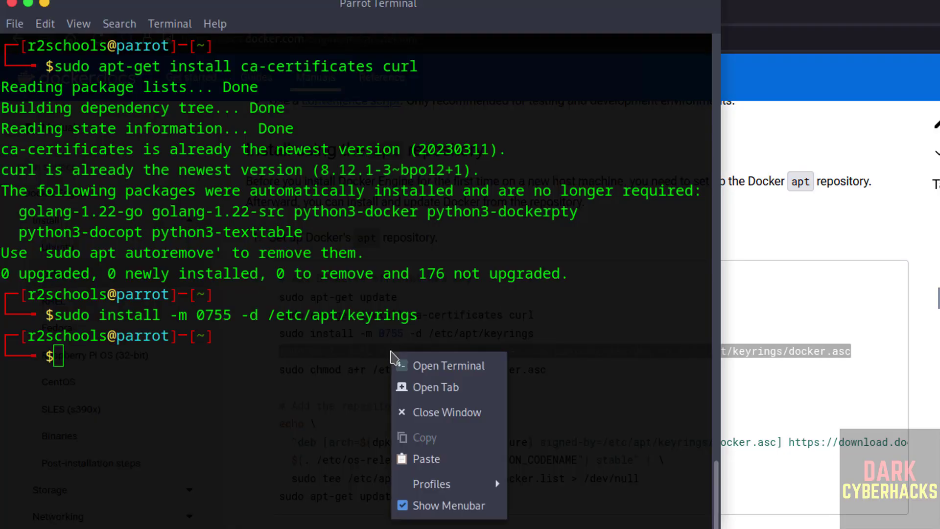
{"action": "left_click", "coordinate": [426, 459]}
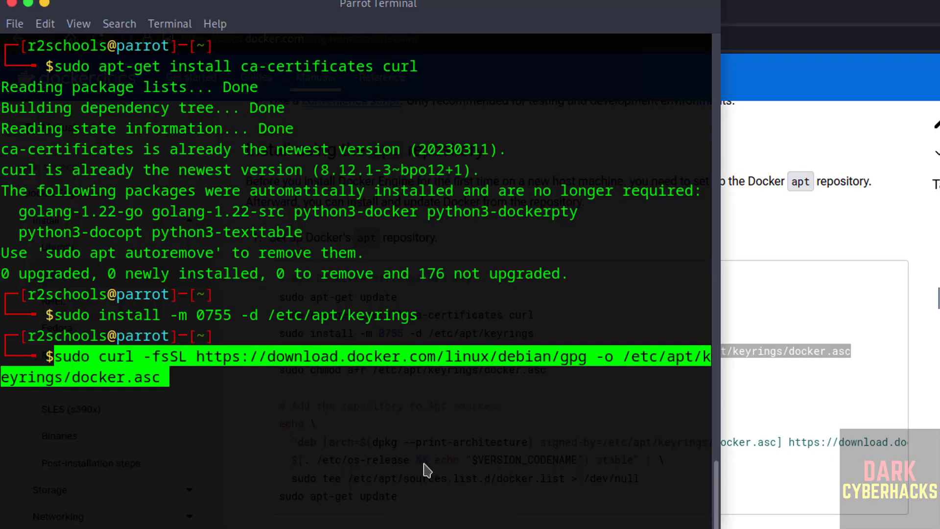
{"action": "key", "text": "Return"}
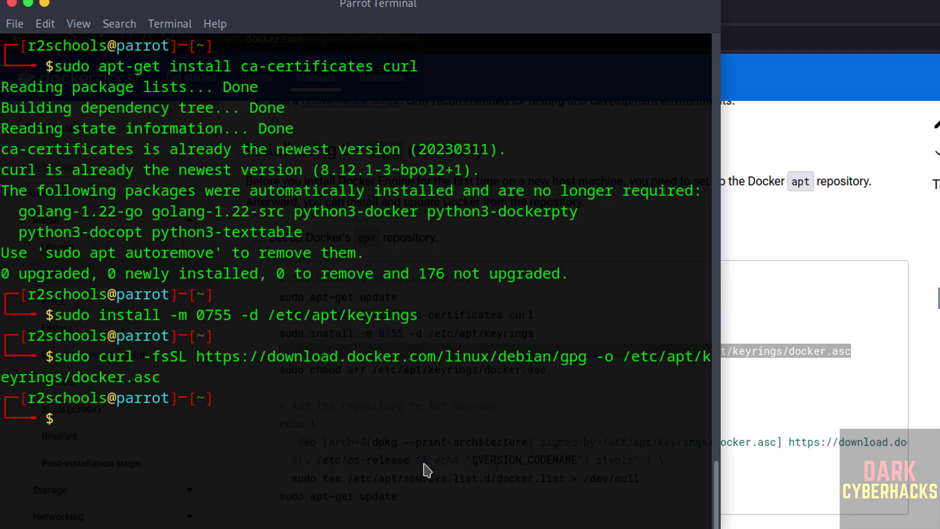
{"action": "key", "text": "alt+Tab"}
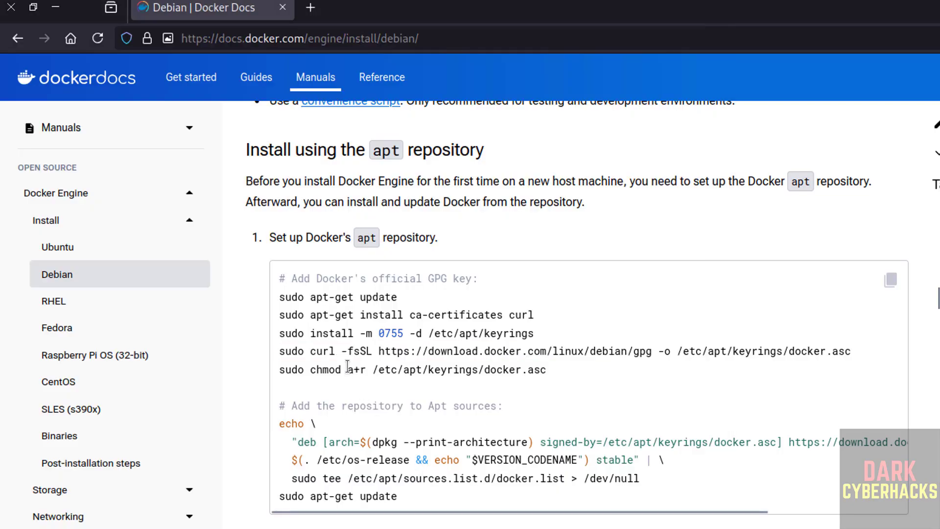
Make the docker.asc key file readable by everyone with chmod a+r.
{"action": "triple_click", "coordinate": [347, 368]}
{"action": "key", "text": "alt+Tab"}
{"action": "right_click", "coordinate": [347, 366]}
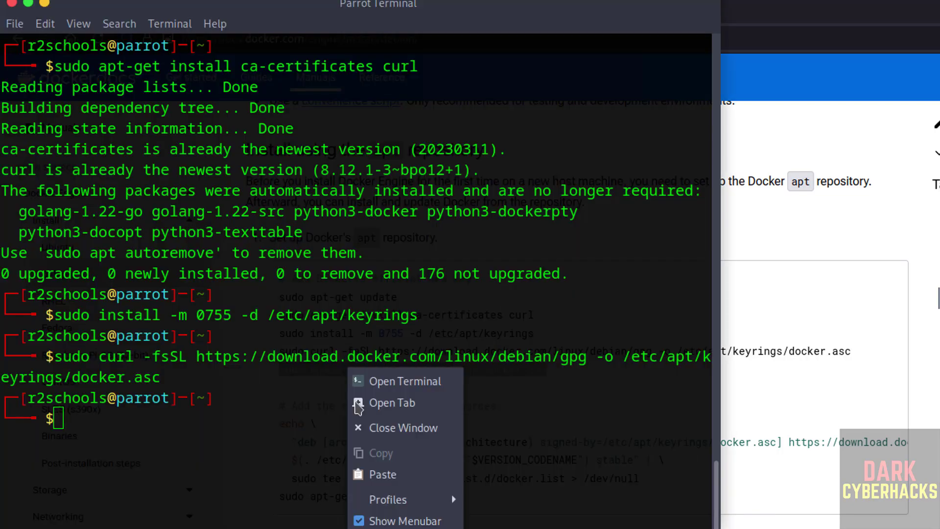
{"action": "left_click", "coordinate": [389, 474]}
{"action": "key", "text": "Return"}
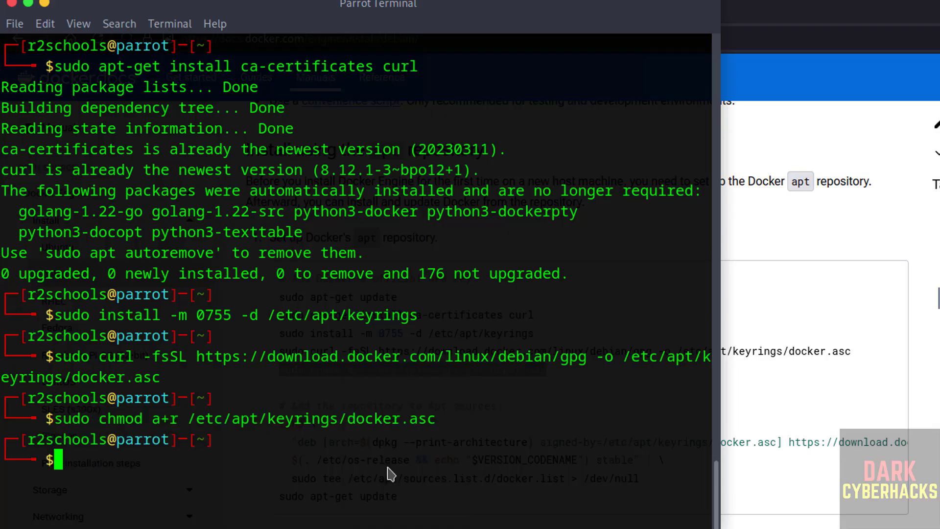
{"action": "key", "text": "alt+Tab"}
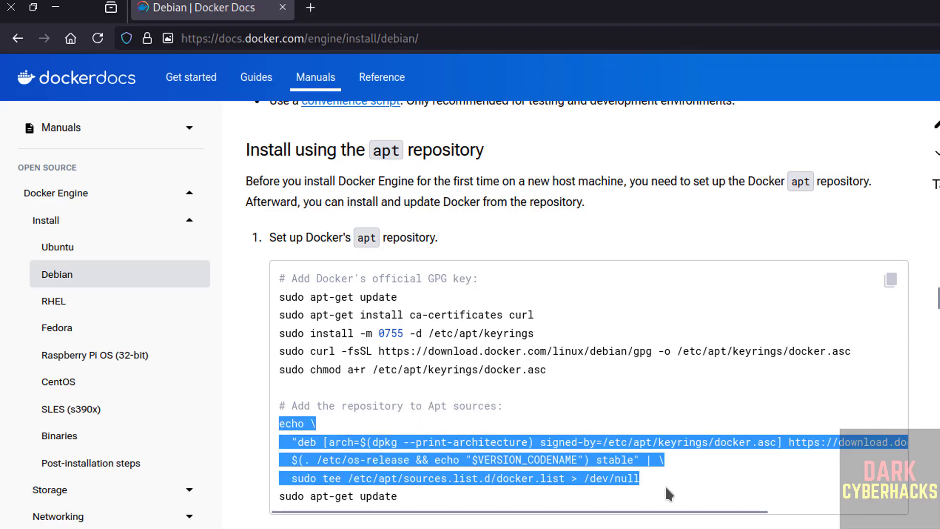
Copy Docker's repository echo/tee block from the docs and paste it into the terminal.
{"action": "left_click_drag", "start_coordinate": [280, 425], "coordinate": [664, 498]}
{"action": "mouse_move", "coordinate": [280, 424]}
{"action": "left_mouse_down"}
{"action": "mouse_move", "coordinate": [541, 442]}
{"action": "mouse_move", "coordinate": [621, 462]}
{"action": "mouse_move", "coordinate": [646, 480]}
{"action": "left_mouse_up"}
{"action": "key", "text": "alt+Tab"}
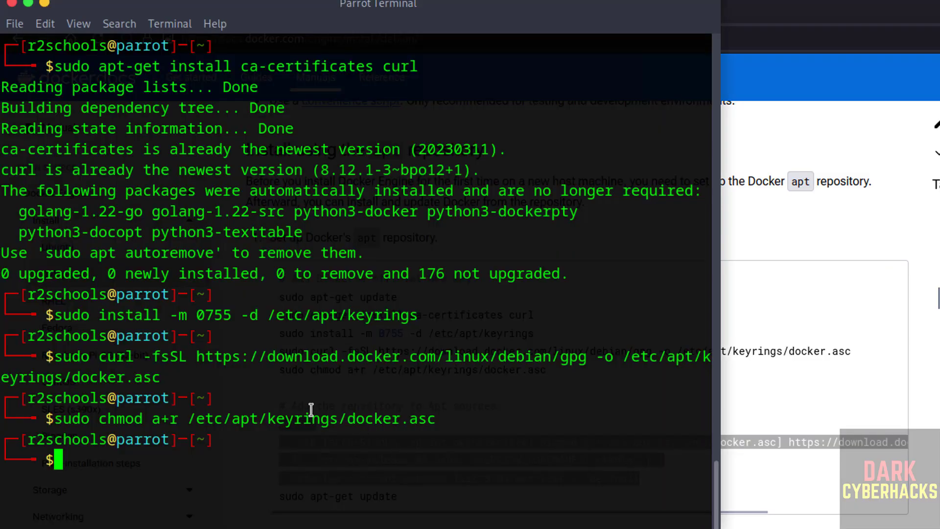
{"action": "right_click", "coordinate": [295, 397]}
{"action": "left_click", "coordinate": [347, 502]}
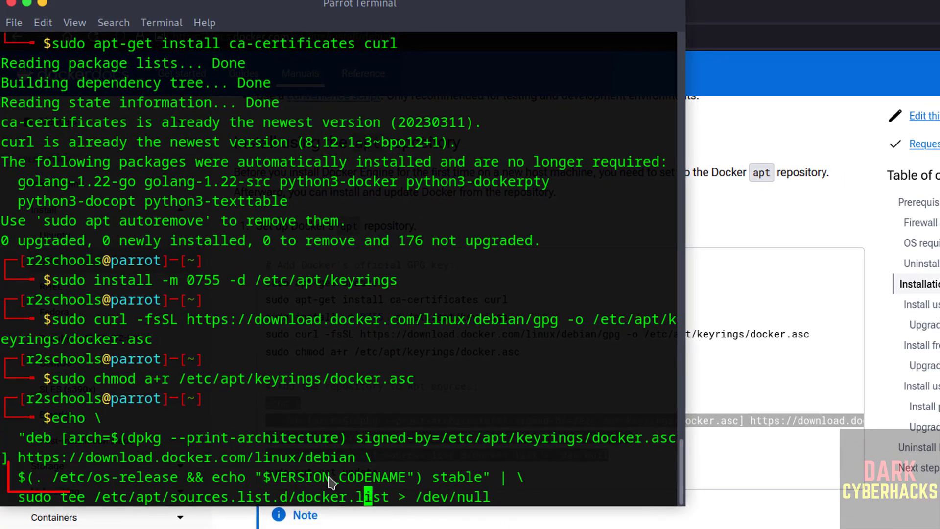
Replace the pasted command's os-release codename substitution with bookworm.
{"action": "key", "text": "Left"}
{"action": "key", "text": "Left"}
{"action": "key", "text": "Left"}
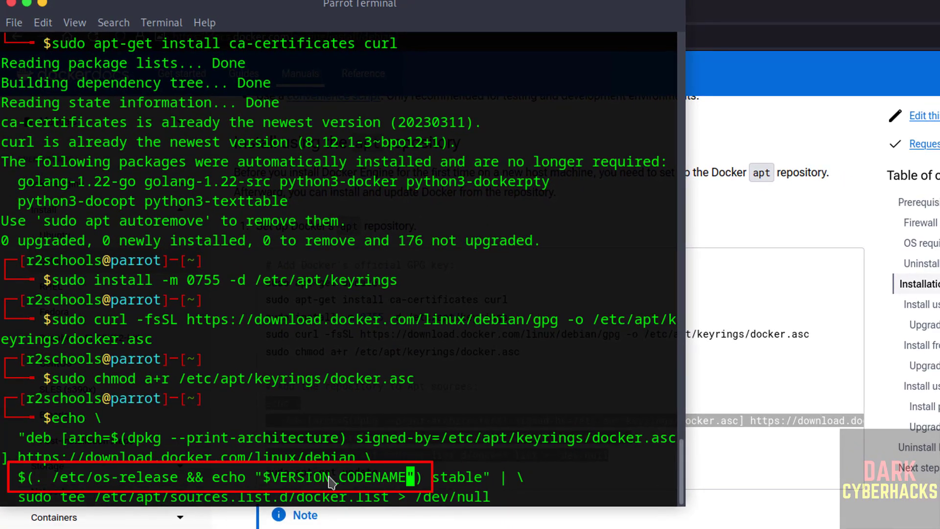
{"action": "key", "text": "Right"}
{"action": "key", "text": "BackSpace"}
{"action": "key", "text": "BackSpace"}
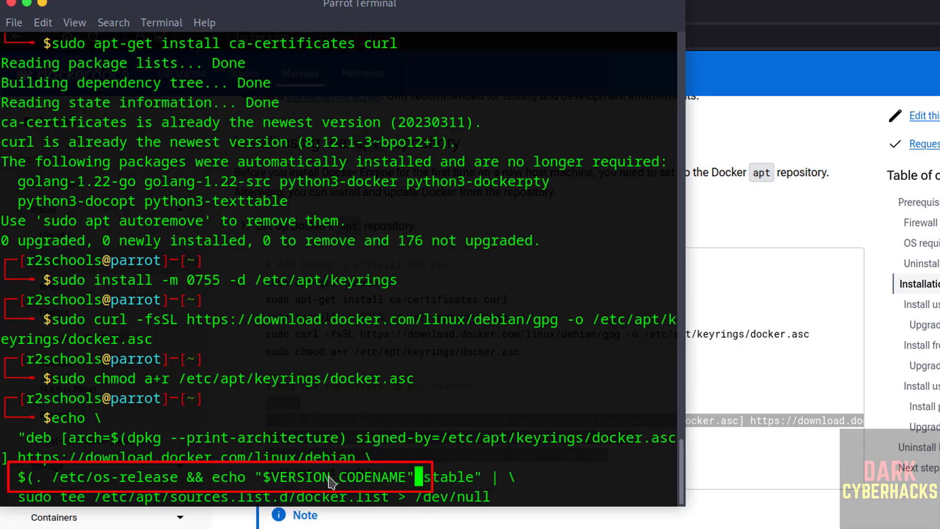
{"action": "key", "text": "BackSpace"}
{"action": "key", "text": "BackSpace"}
{"action": "key", "text": "BackSpace"}
{"action": "key", "text": "BackSpace"}
{"action": "key", "text": "BackSpace"}
{"action": "key", "text": "BackSpace"}
{"action": "key", "text": "BackSpace"}
{"action": "key", "text": "BackSpace"}
{"action": "key", "text": "BackSpace"}
{"action": "key", "text": "BackSpace"}
{"action": "key", "text": "BackSpace"}
{"action": "key", "text": "BackSpace"}
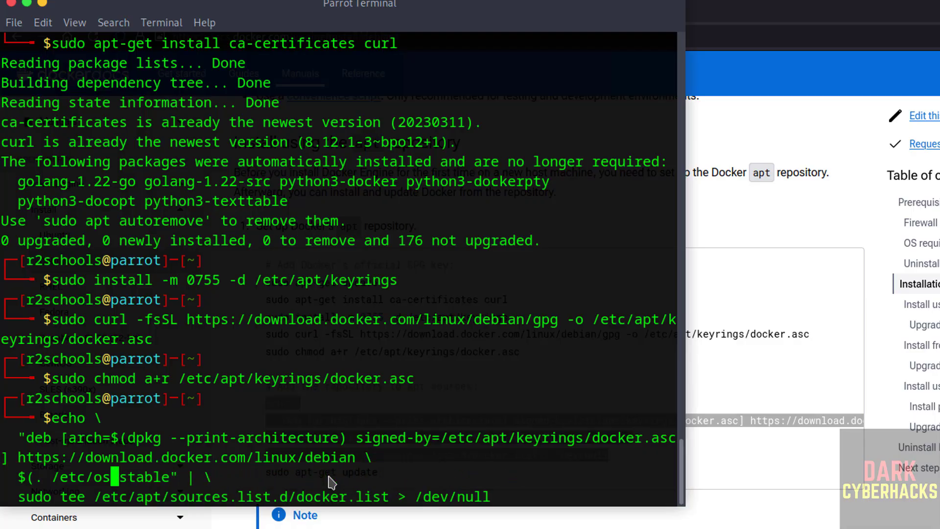
{"action": "key", "text": "BackSpace"}
{"action": "key", "text": "BackSpace"}
{"action": "key", "text": "BackSpace"}
{"action": "key", "text": "BackSpace"}
{"action": "key", "text": "BackSpace"}
{"action": "key", "text": "BackSpace"}
{"action": "key", "text": "BackSpace"}
{"action": "key", "text": "BackSpace"}
{"action": "key", "text": "BackSpace"}
{"action": "key", "text": "BackSpace"}
{"action": "key", "text": "BackSpace"}
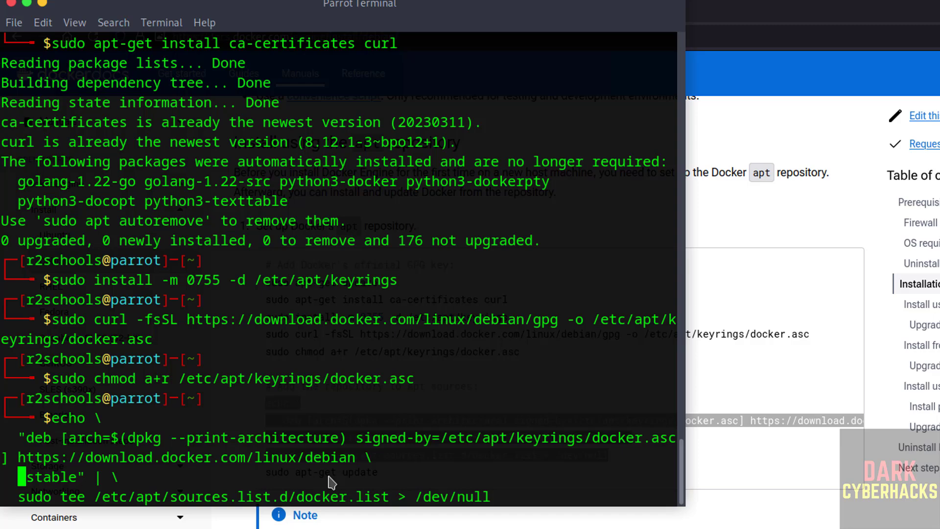
{"action": "type", "text": "bookwo"}
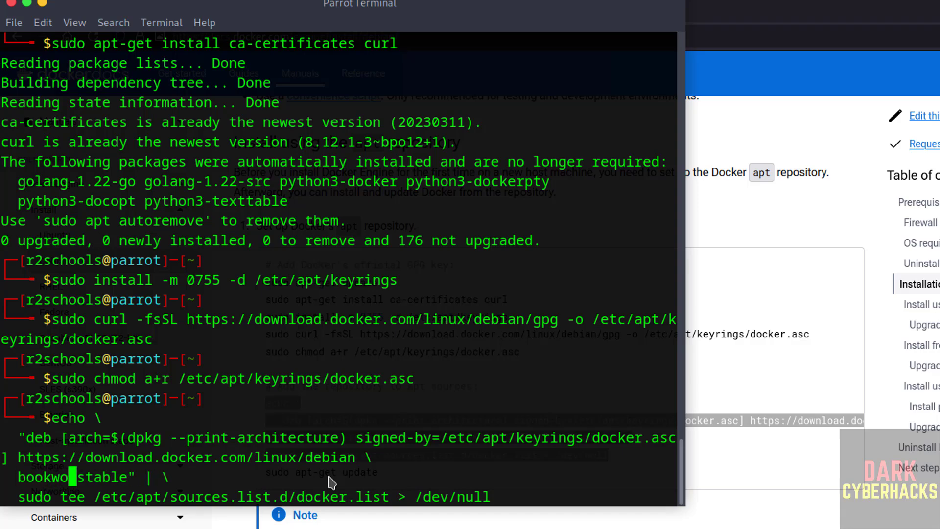
{"action": "type", "text": "rm"}
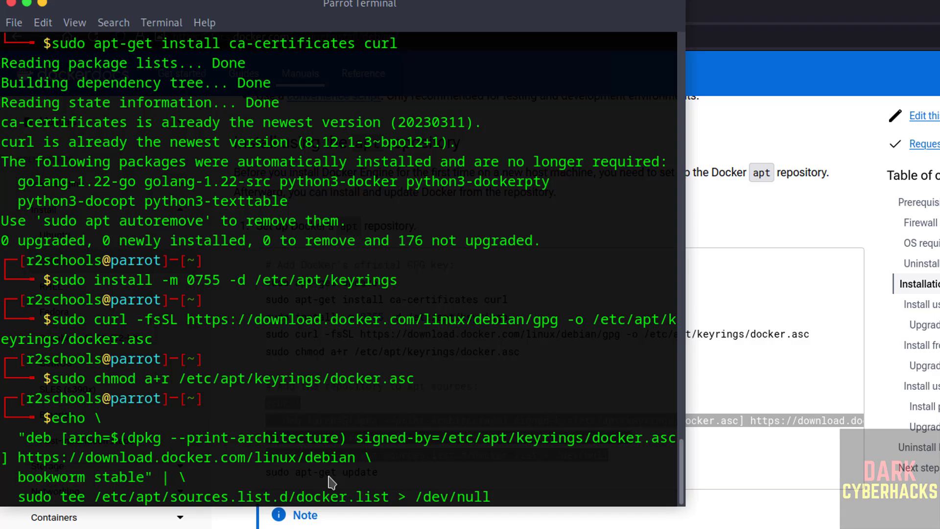
{"action": "key", "text": "alt+Tab"}
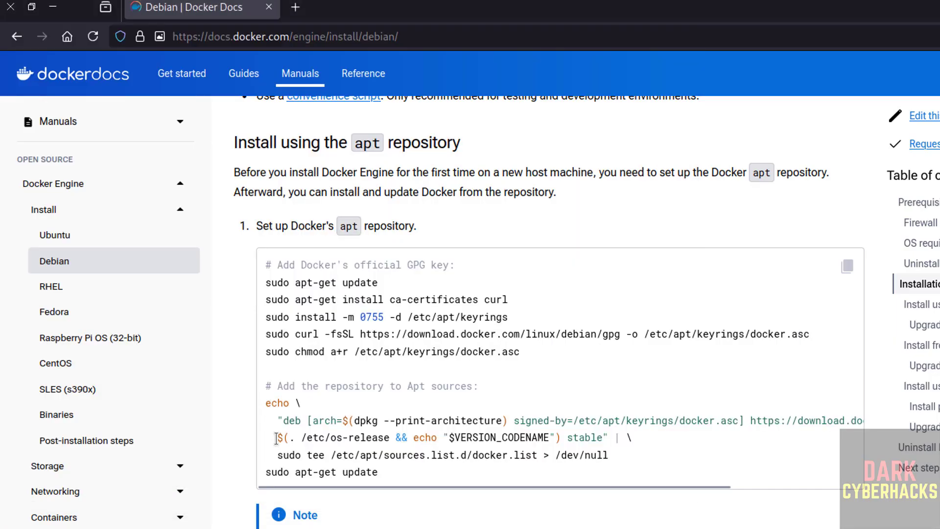
{"action": "mouse_move", "coordinate": [276, 438]}
{"action": "left_mouse_down"}
{"action": "mouse_move", "coordinate": [555, 451]}
{"action": "mouse_move", "coordinate": [559, 440]}
{"action": "left_mouse_up"}
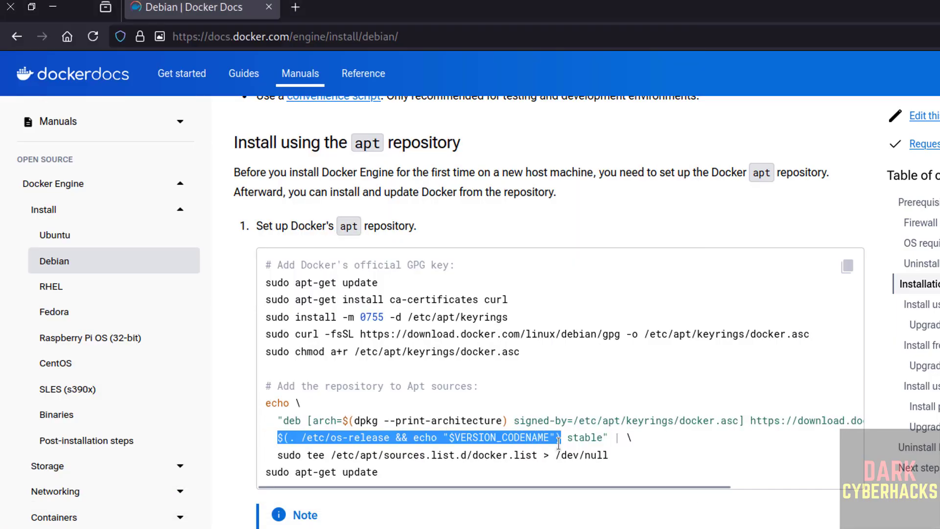
{"action": "key", "text": "alt+Tab"}
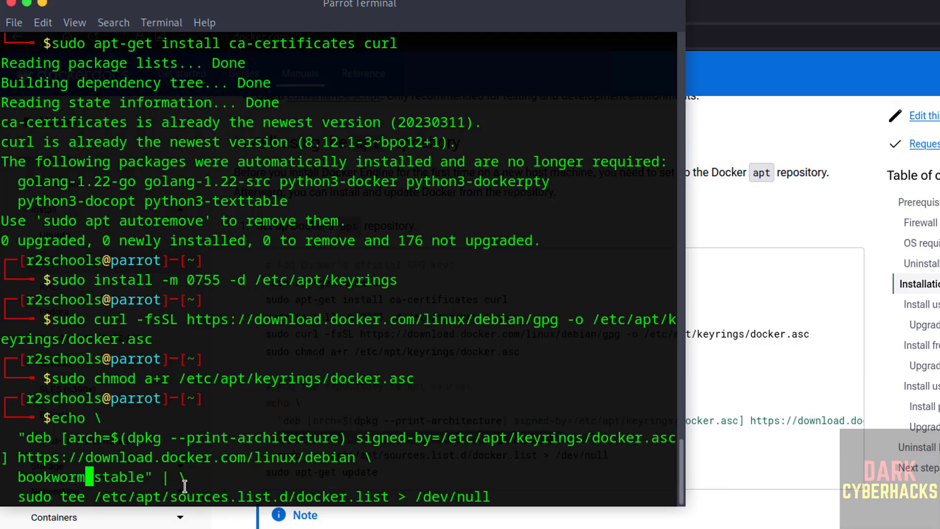
Add the bookworm repository and run apt-get update, then clear and return to the docs.
{"action": "key", "text": "Return"}
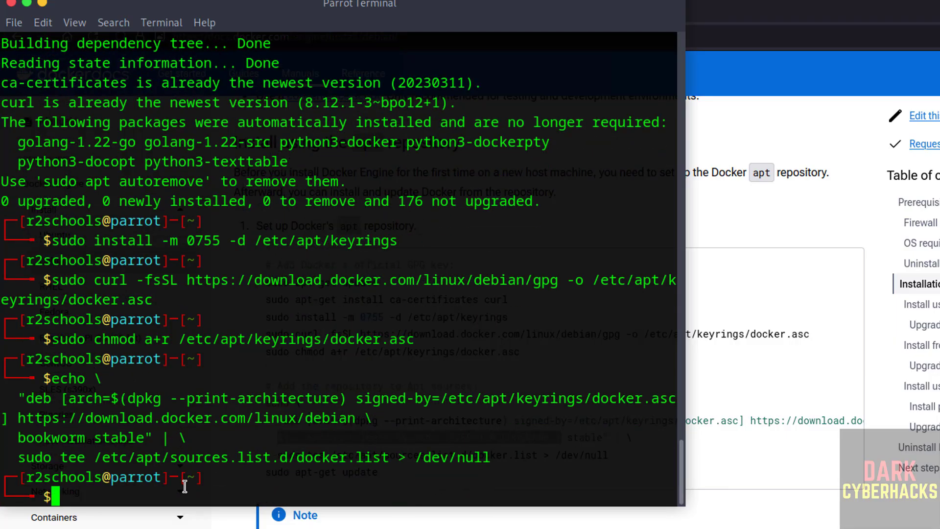
{"action": "type", "text": "sudo "}
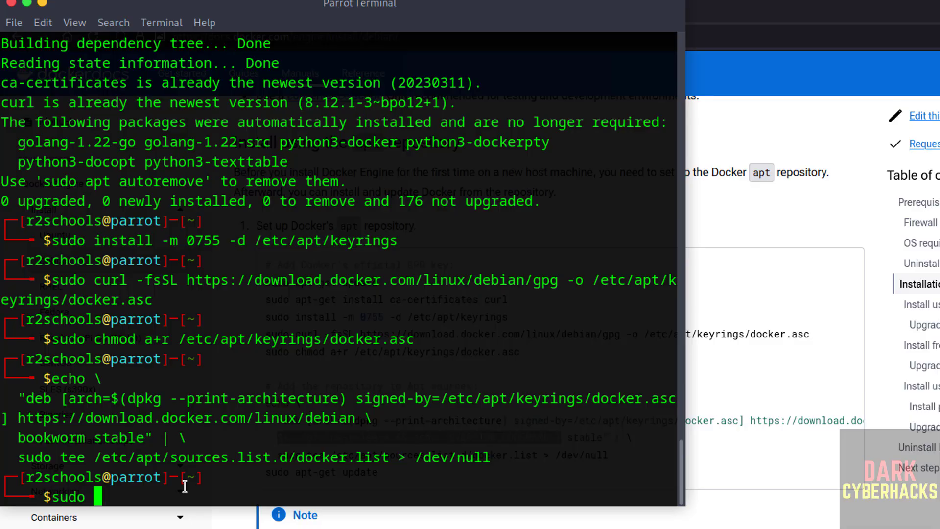
{"action": "type", "text": "apt-get upda"}
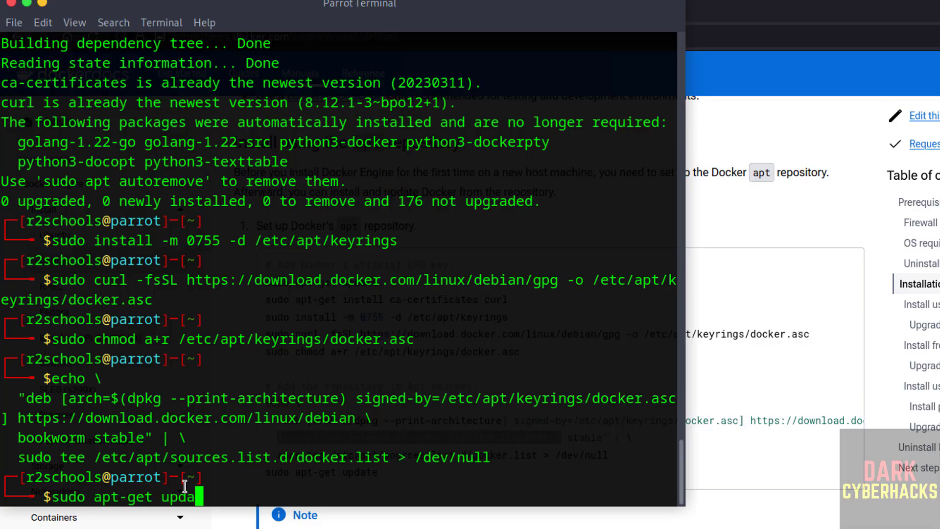
{"action": "type", "text": "te"}
{"action": "key", "text": "Return"}
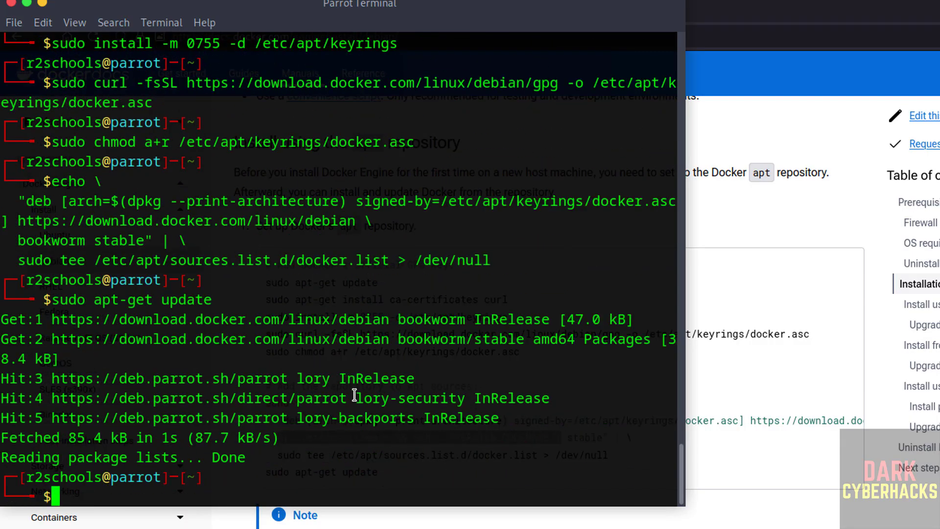
{"action": "key", "text": "ctrl+l"}
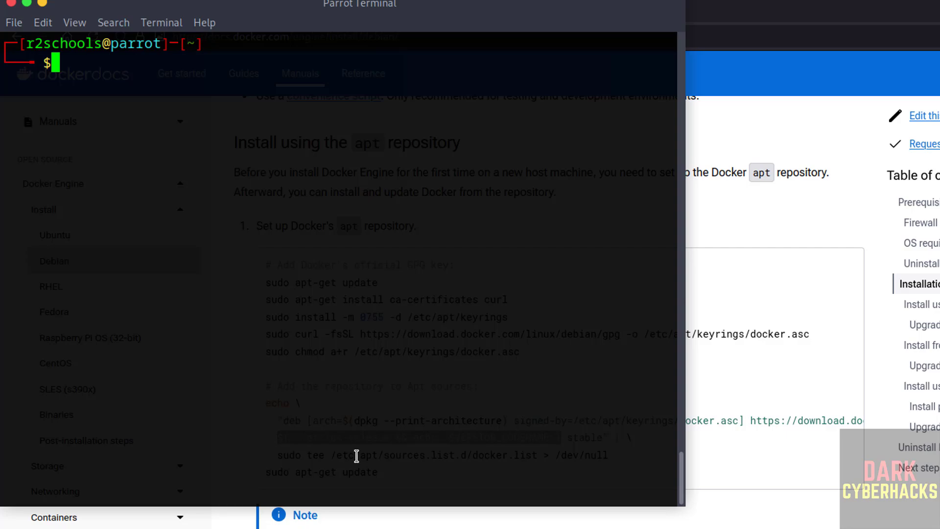
{"action": "key", "text": "alt+Tab"}
Select the latest-version apt-get install command on the Docker Docs page.
{"action": "left_click", "coordinate": [393, 491]}
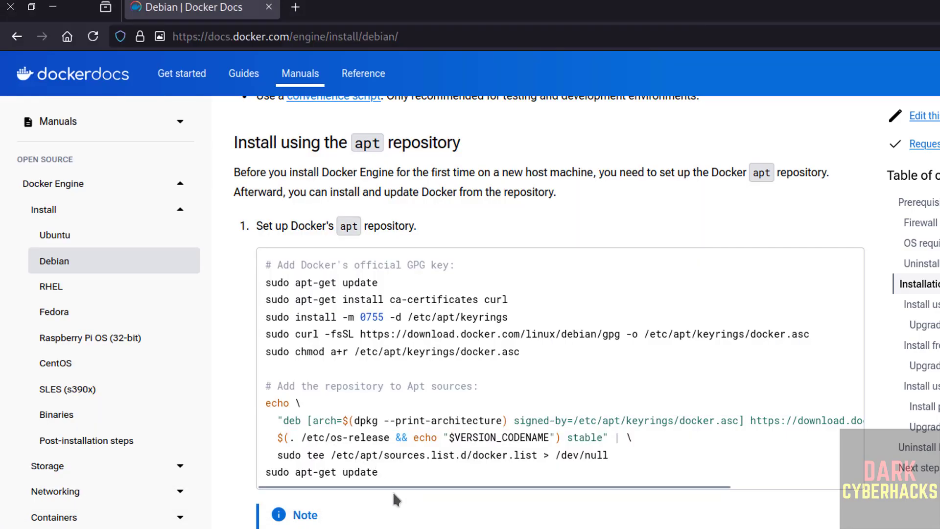
{"action": "scroll", "coordinate": [393, 492], "scroll_direction": "down", "scroll_amount": 2}
{"action": "scroll", "coordinate": [393, 492], "scroll_direction": "down", "scroll_amount": 5}
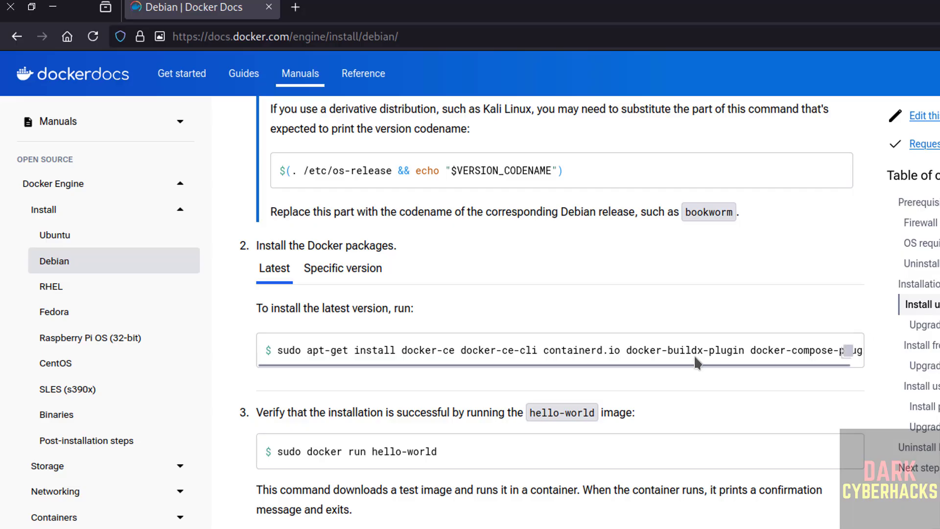
{"action": "left_click", "coordinate": [376, 270]}
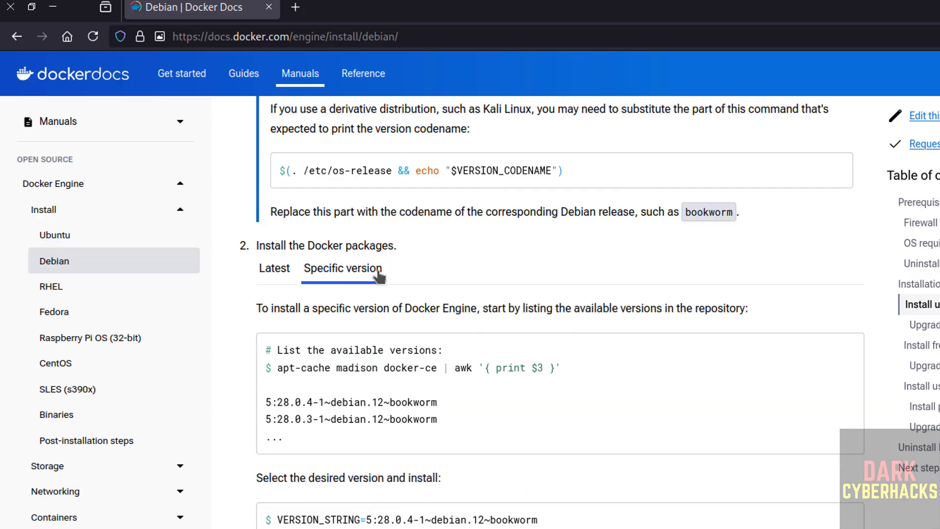
{"action": "left_click", "coordinate": [281, 271]}
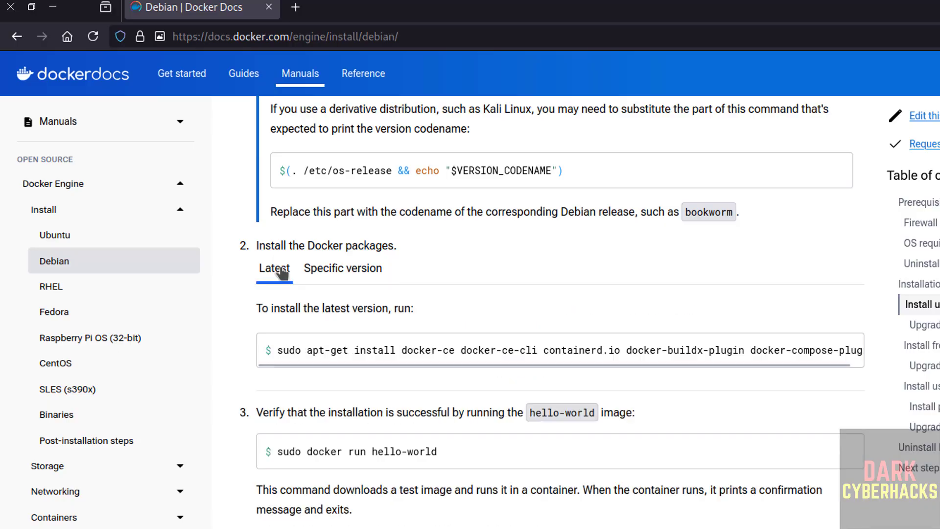
{"action": "triple_click", "coordinate": [433, 353]}
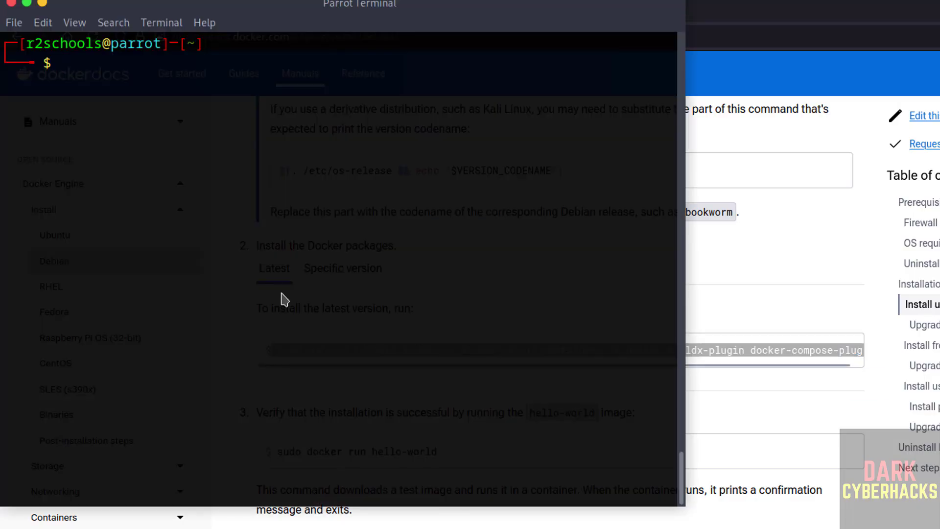
Install docker-ce, docker-ce-cli, containerd.io, buildx and compose plugins, then clear the screen.
{"action": "right_click", "coordinate": [284, 296]}
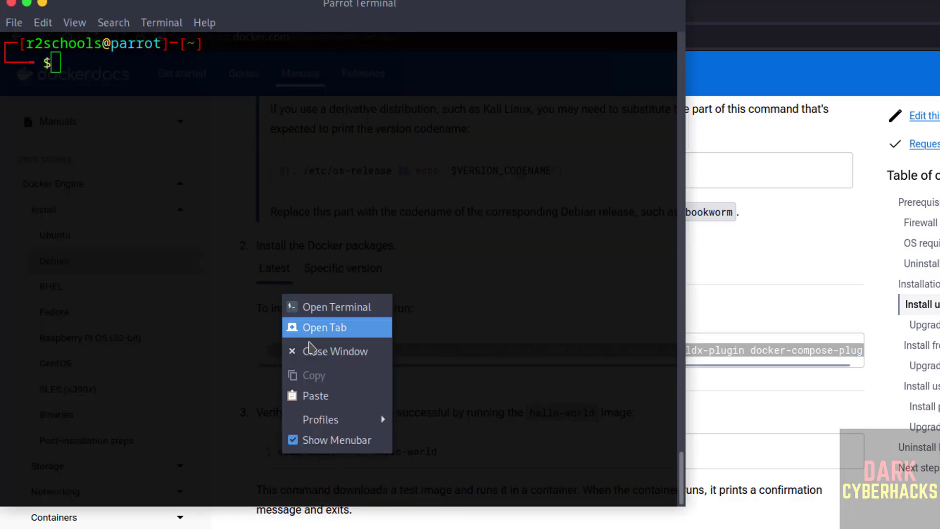
{"action": "left_click", "coordinate": [316, 396]}
{"action": "key", "text": "Return"}
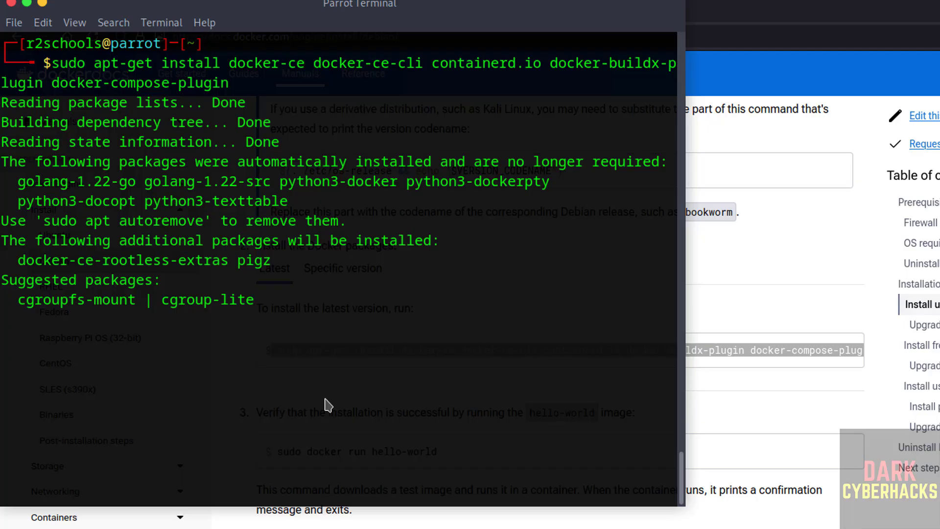
{"action": "type", "text": "y"}
{"action": "key", "text": "Return"}
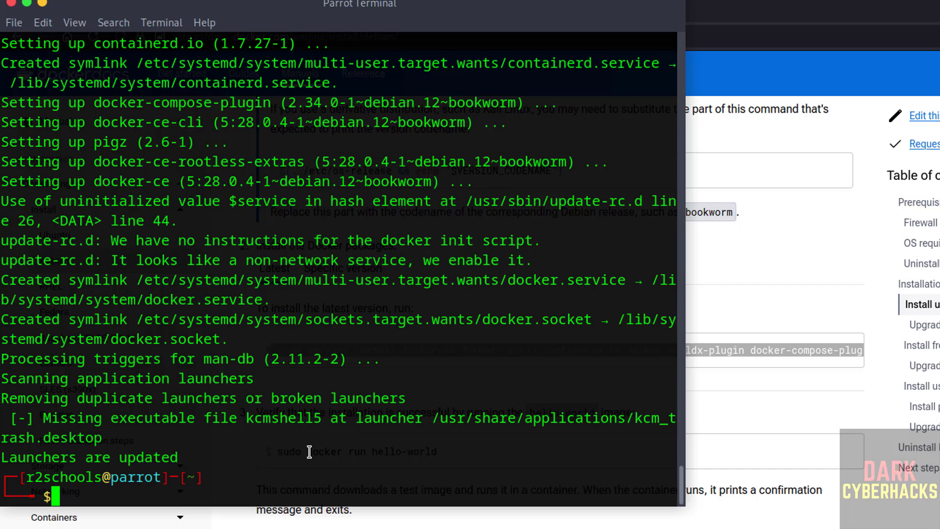
{"action": "key", "text": "ctrl+l"}
{"action": "type", "text": "sudo "}
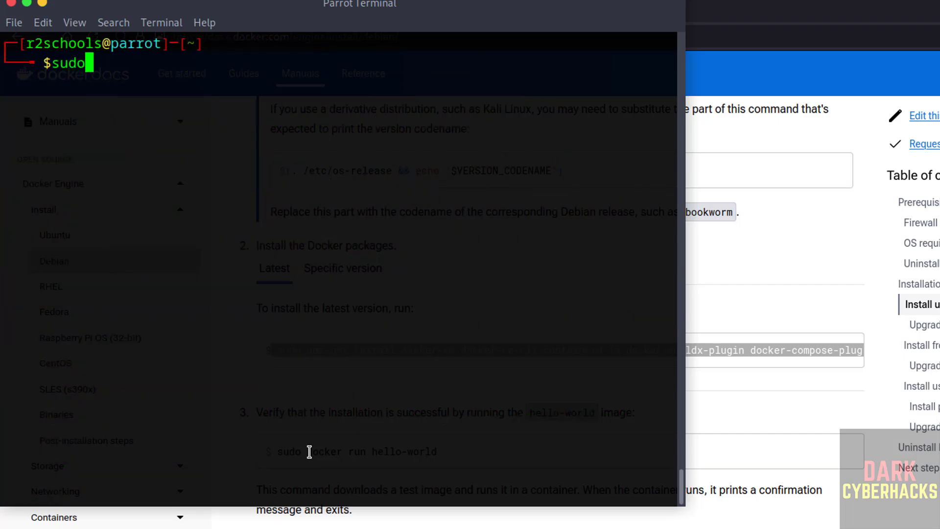
{"action": "type", "text": "docker "}
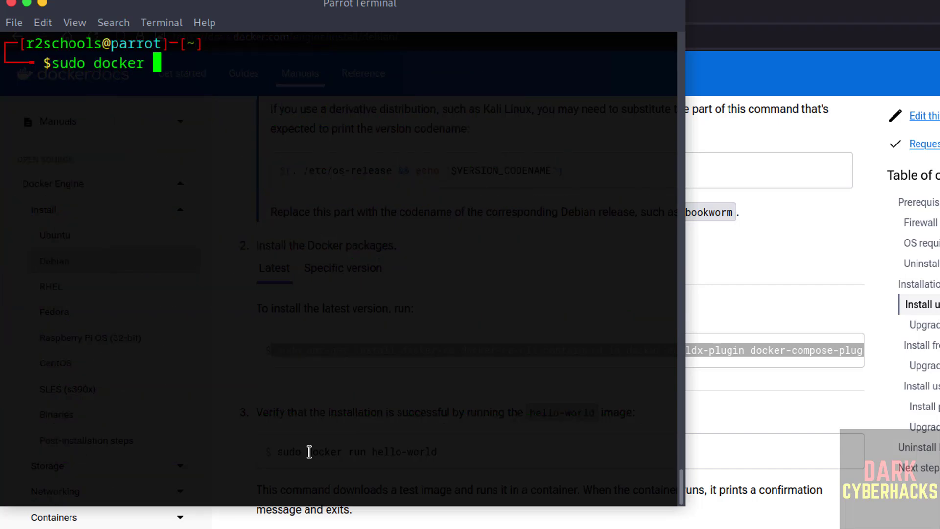
{"action": "type", "text": "version"}
Verify Docker 28.0.4 with sudo docker version, then add $USER to the docker group via usermod.
{"action": "key", "text": "Return"}
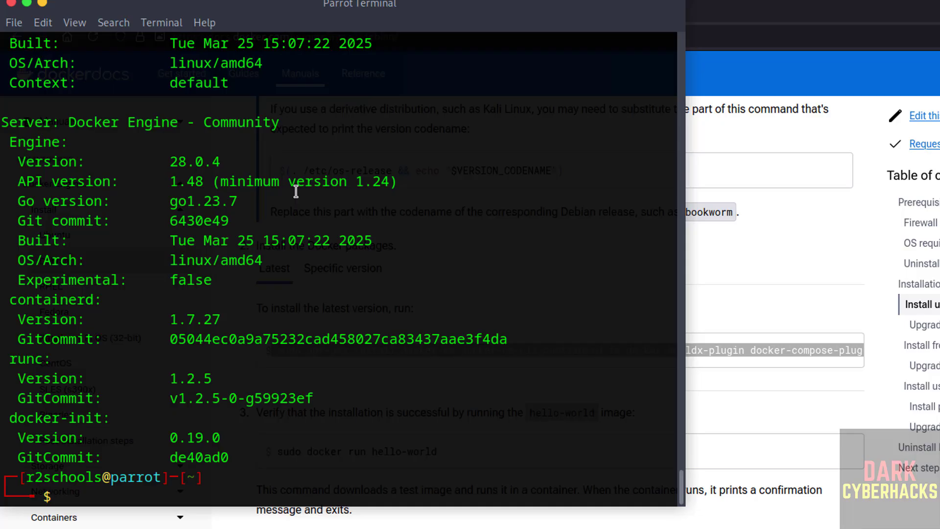
{"action": "key", "text": "ctrl+l"}
{"action": "type", "text": "sudo "}
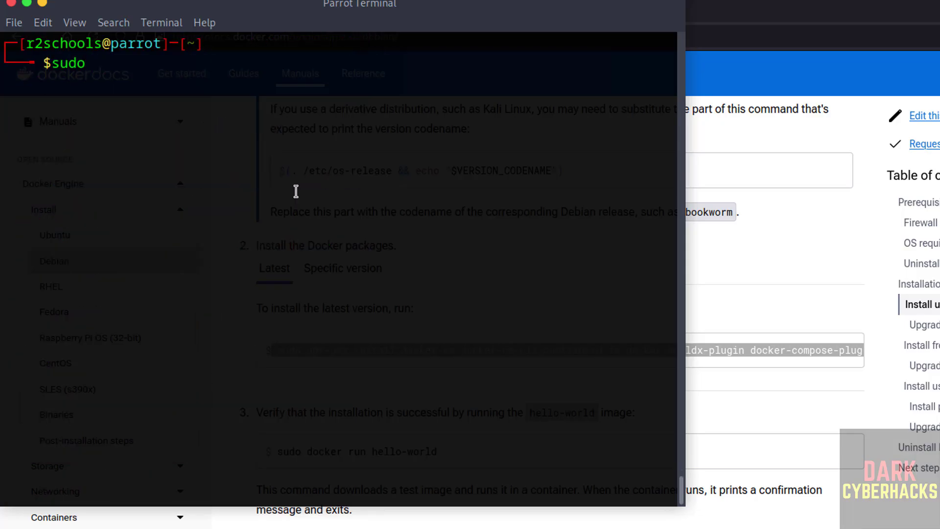
{"action": "type", "text": "usermod -a"}
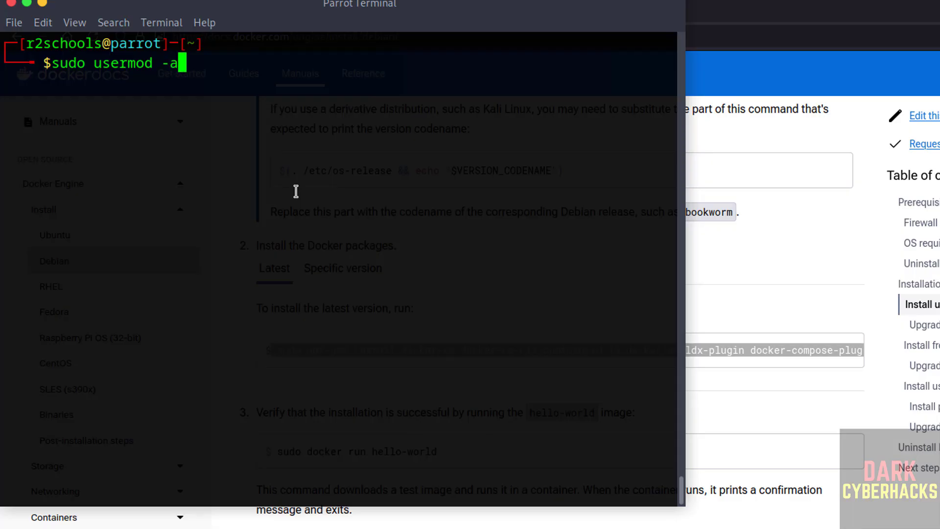
{"action": "type", "text": "G docke"}
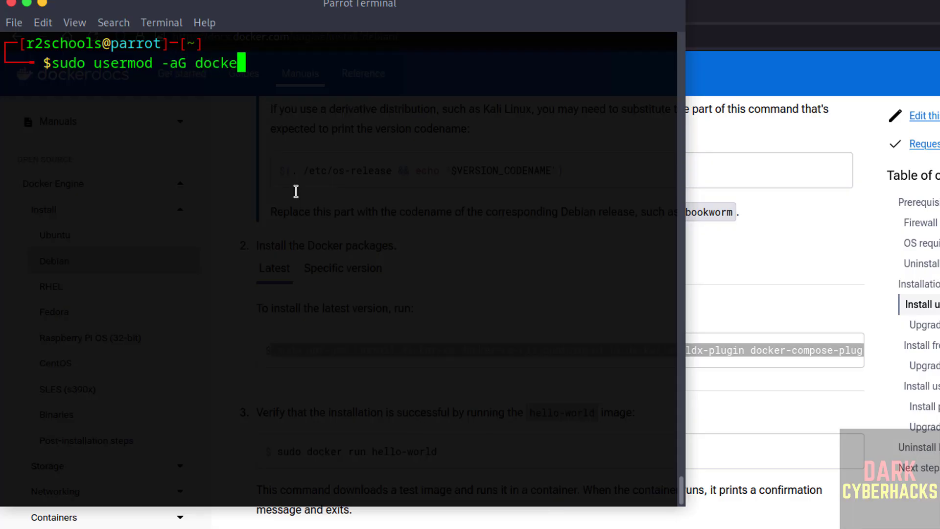
{"action": "type", "text": "r $"}
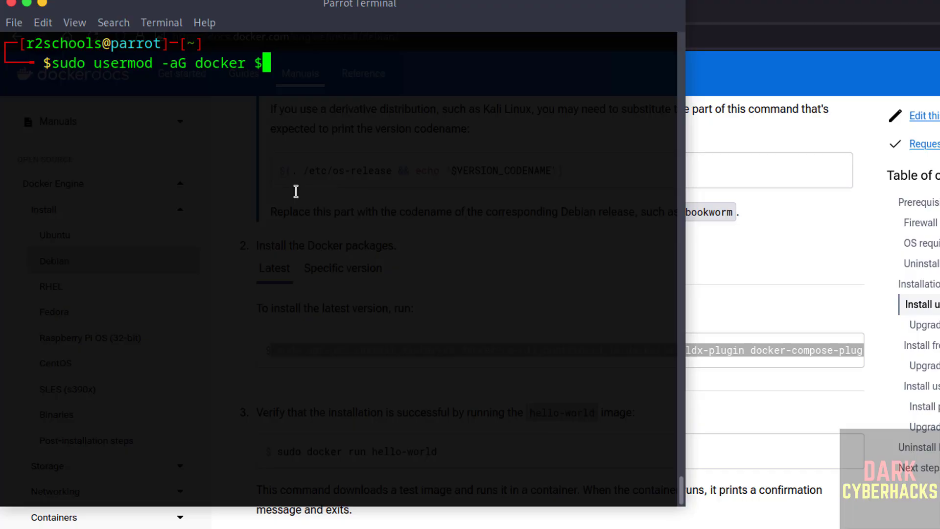
{"action": "type", "text": "USER"}
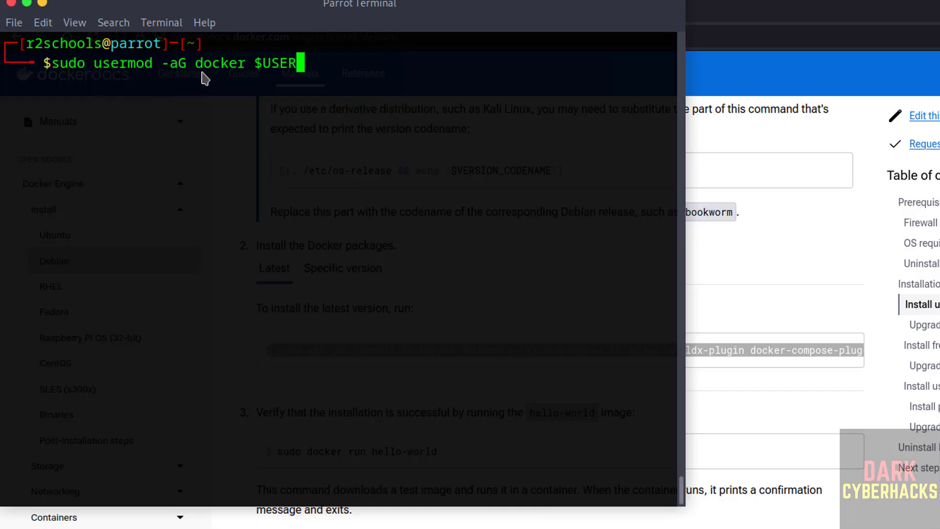
{"action": "key", "text": "Return"}
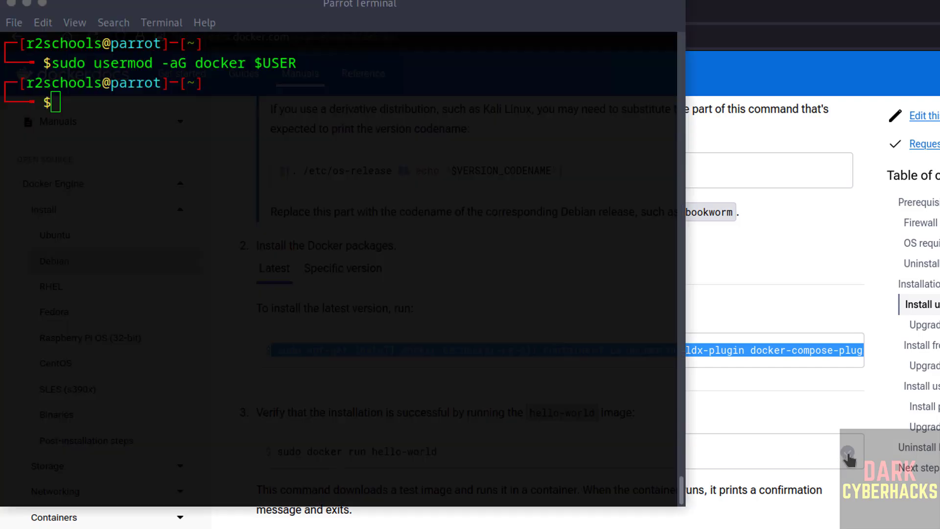
Run the hello-world test container with sudo docker run hello-world.
{"action": "right_click", "coordinate": [240, 224]}
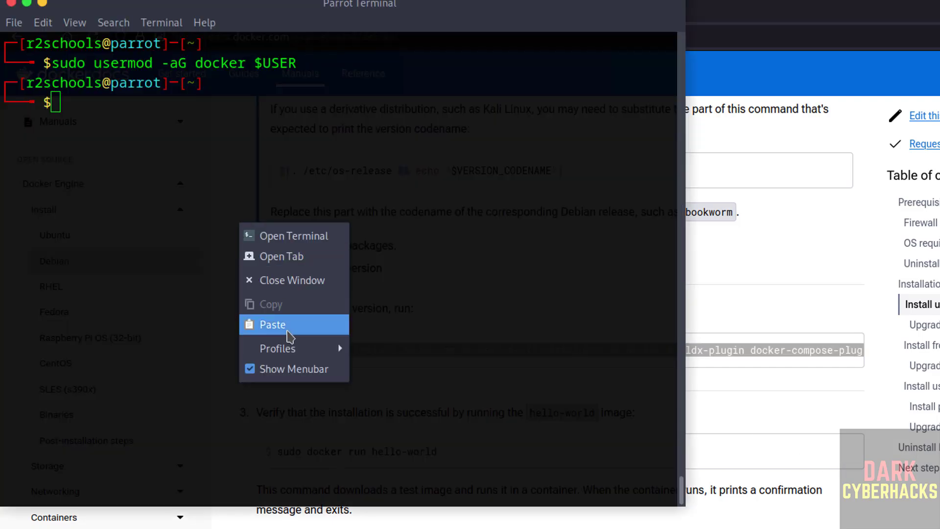
{"action": "left_click", "coordinate": [273, 325]}
{"action": "key", "text": "Return"}
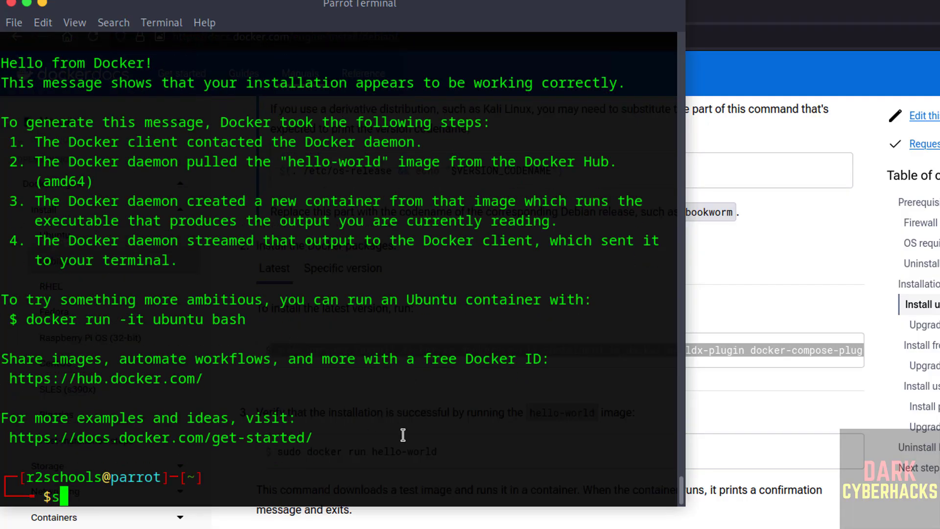
{"action": "type", "text": "s"}
{"action": "type", "text": "udo system"}
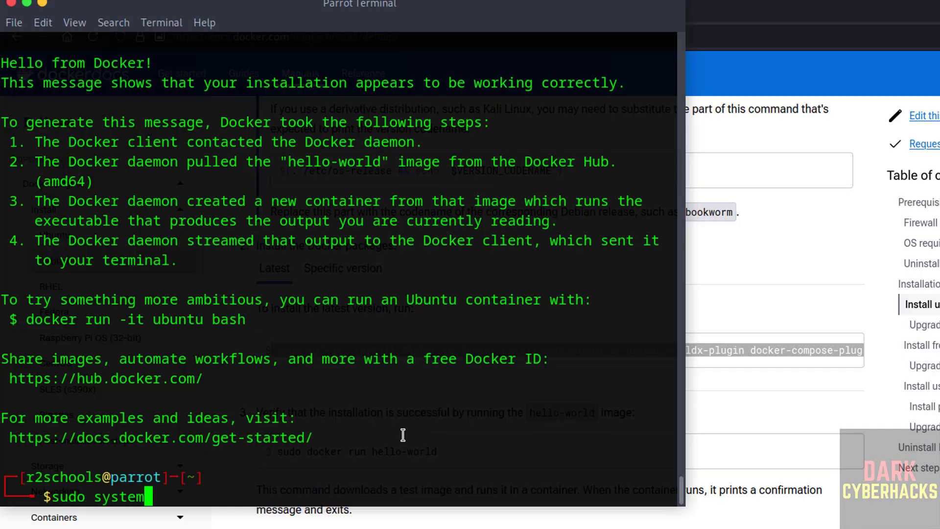
{"action": "type", "text": "ctl status "}
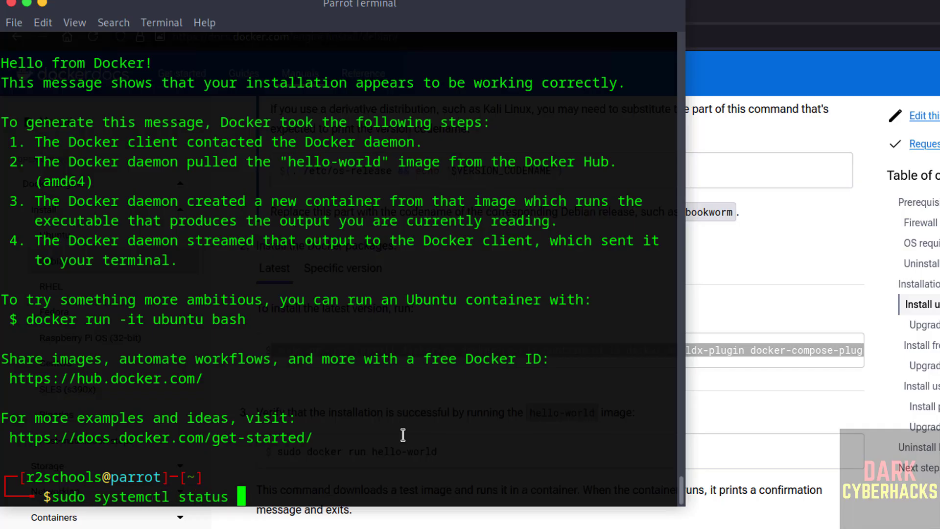
{"action": "type", "text": "docker"}
Check that sudo systemctl status docker reports the service as active and running.
{"action": "key", "text": "Return"}
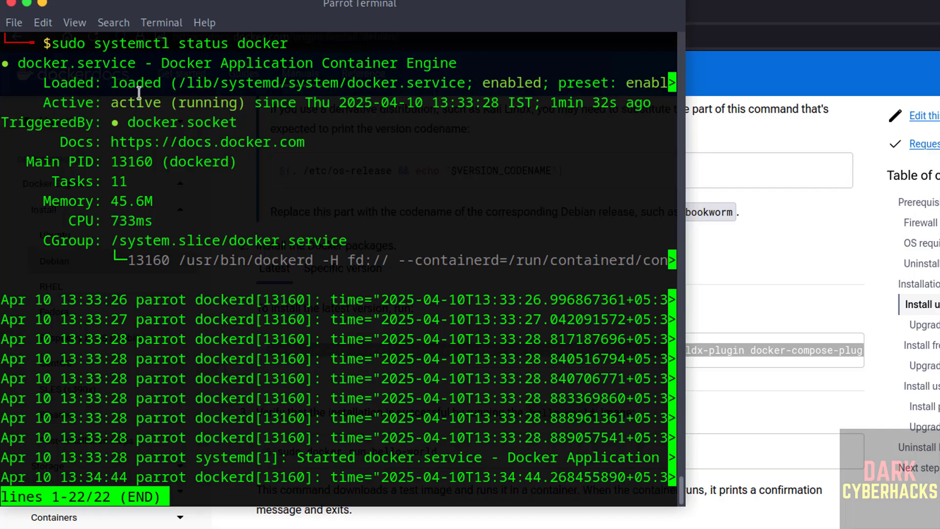
{"action": "double_click", "coordinate": [129, 105]}
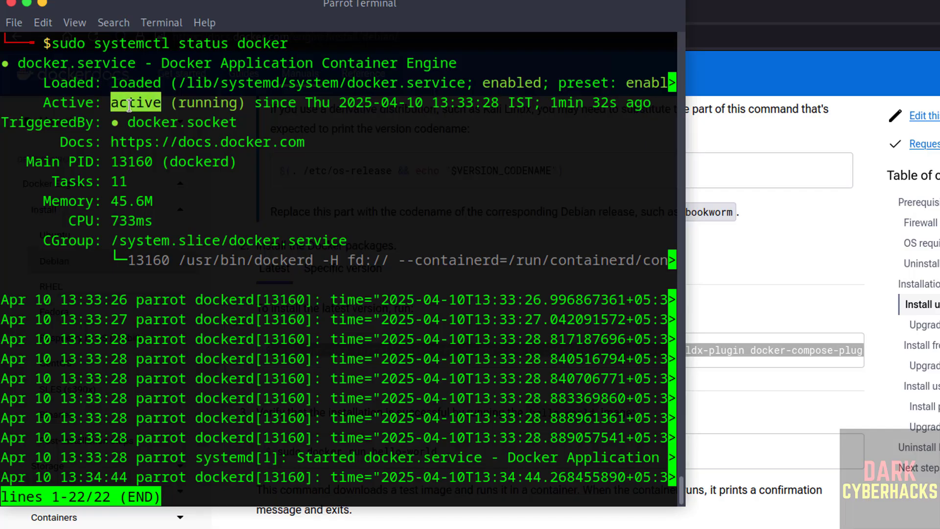
{"action": "triple_click", "coordinate": [500, 84]}
{"action": "key", "text": "q"}
{"action": "key", "text": "ctrl+l"}
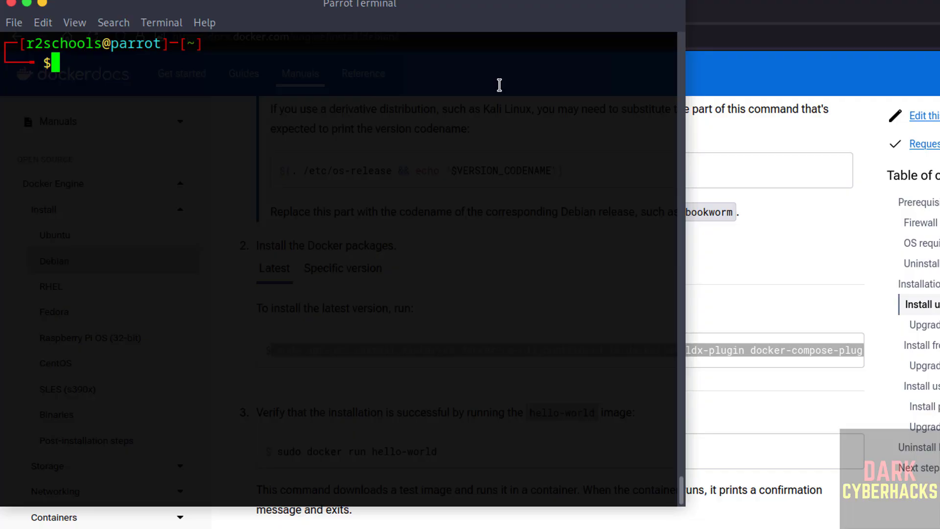